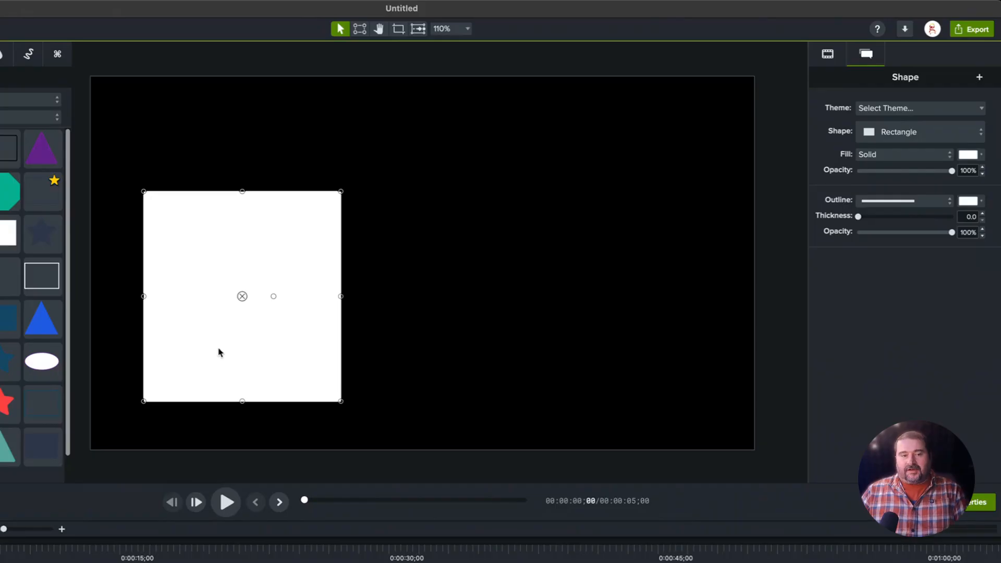
Move the white rectangle up and toward the canvas centre, and stretch its right side slightly wider
{"action": "left_click_drag", "start_coordinate": [239, 359], "coordinate": [294, 323]}
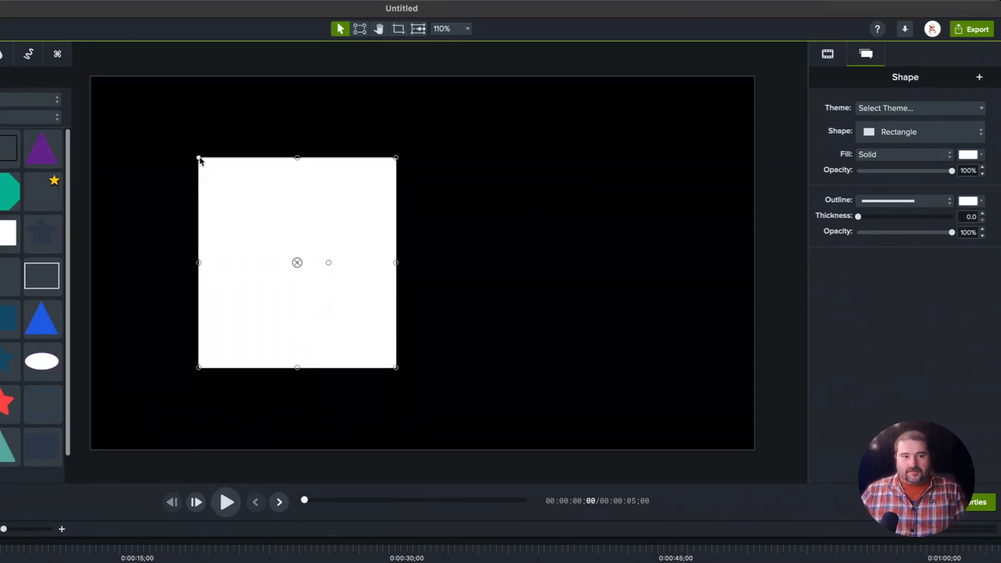
{"action": "mouse_move", "coordinate": [396, 157]}
{"action": "left_mouse_down"}
{"action": "mouse_move", "coordinate": [433, 148]}
{"action": "mouse_move", "coordinate": [407, 167]}
{"action": "mouse_move", "coordinate": [451, 134]}
{"action": "mouse_move", "coordinate": [405, 159]}
{"action": "left_mouse_up"}
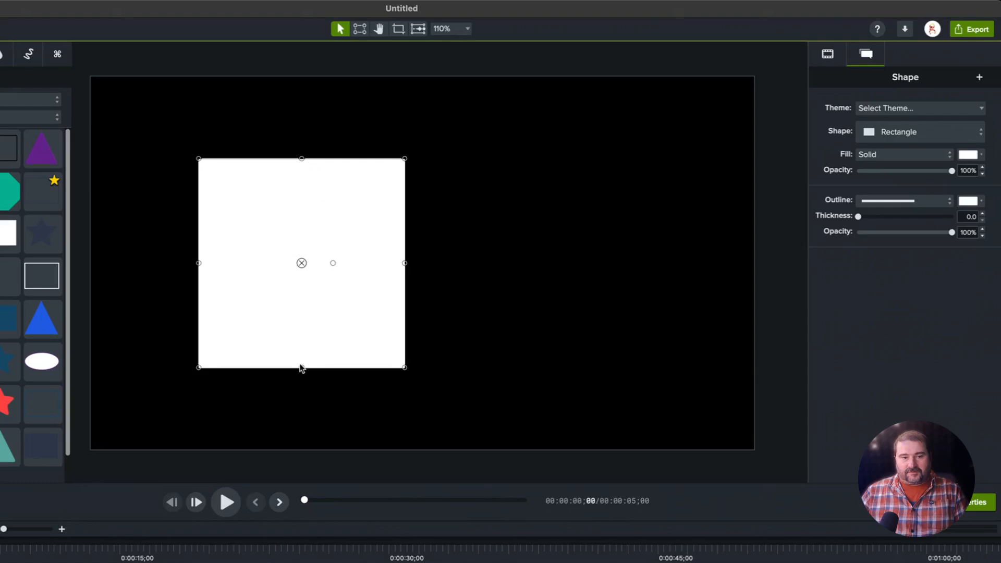
{"action": "left_click_drag", "start_coordinate": [406, 265], "coordinate": [427, 272]}
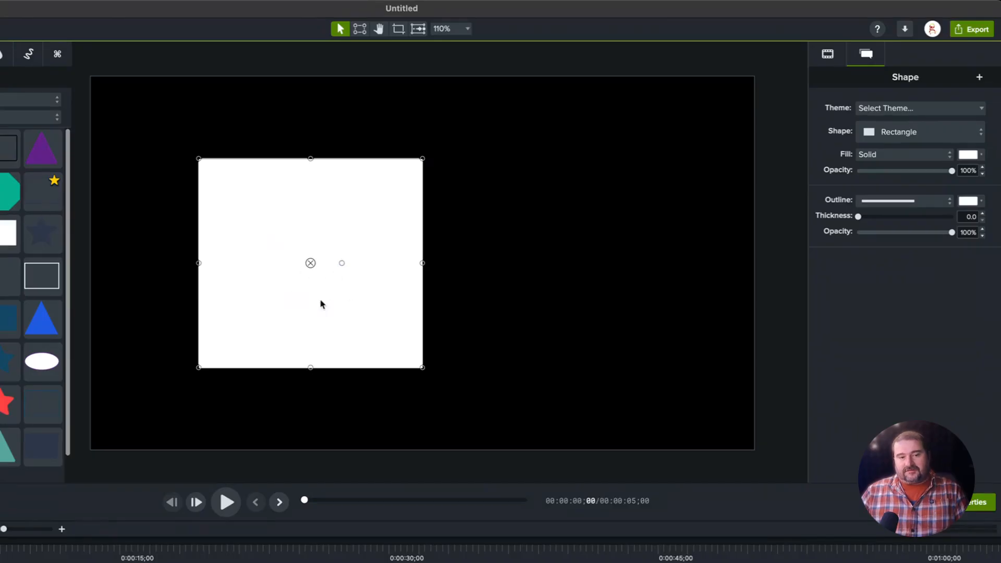
Change the rectangle's solid fill colour from the colour picker to pure red
{"action": "left_click", "coordinate": [971, 157]}
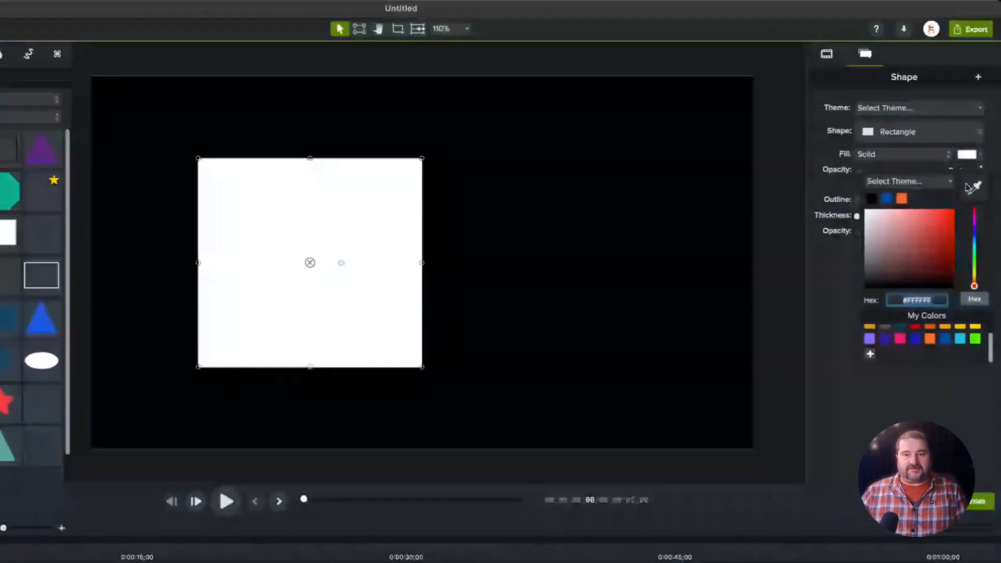
{"action": "left_click_drag", "start_coordinate": [949, 223], "coordinate": [982, 214]}
{"action": "left_click", "coordinate": [408, 313]}
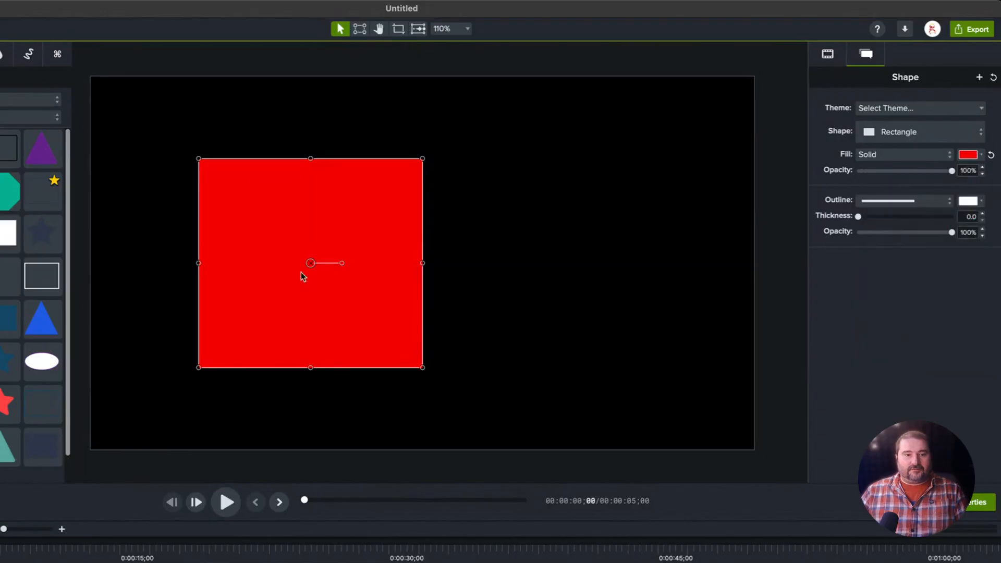
Rotate the red rectangle around its centre and bring it back upright
{"action": "scroll", "coordinate": [293, 270], "scroll_direction": "up", "scroll_amount": 5}
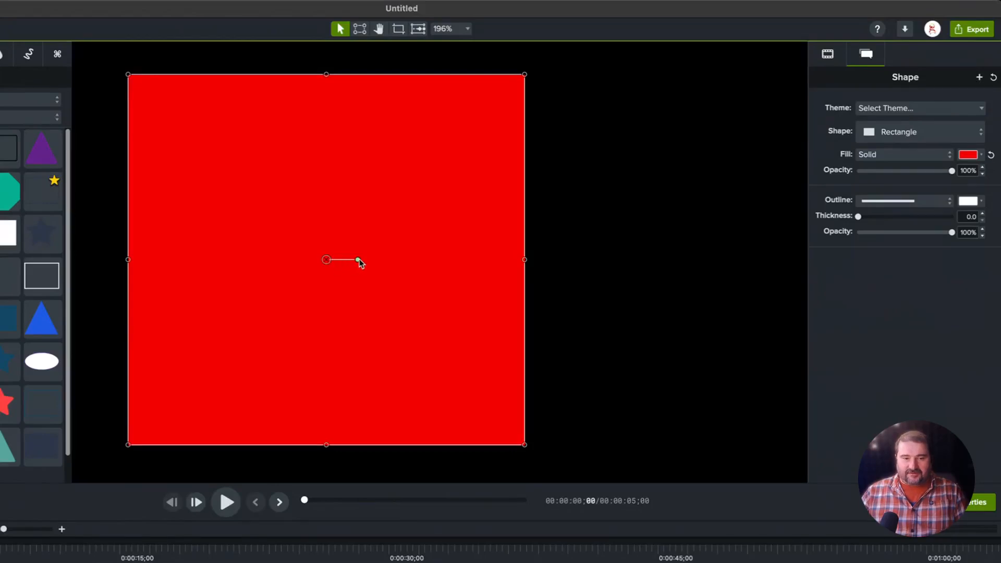
{"action": "scroll", "coordinate": [359, 261], "scroll_direction": "down", "scroll_amount": 2}
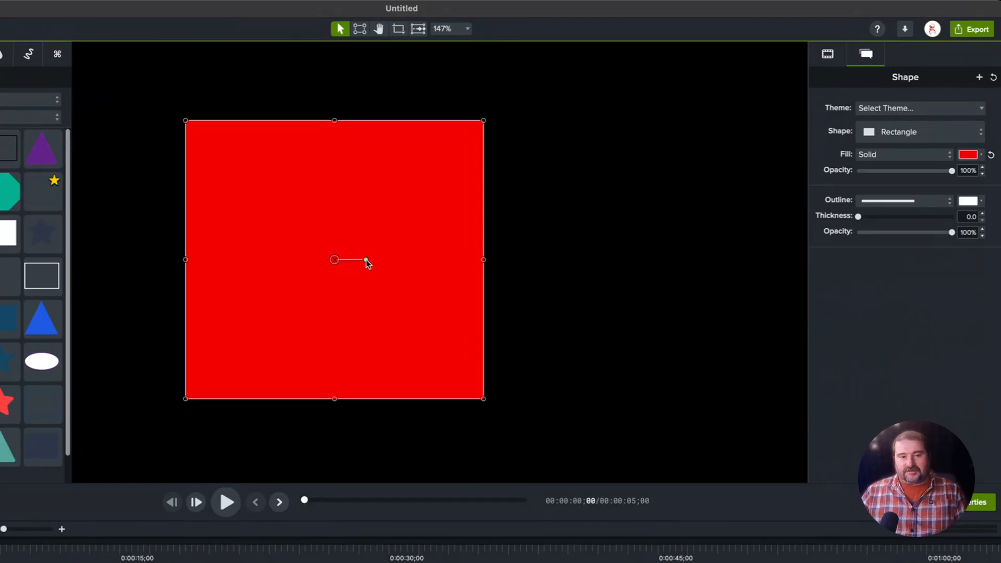
{"action": "left_click_drag", "start_coordinate": [367, 261], "coordinate": [402, 262]}
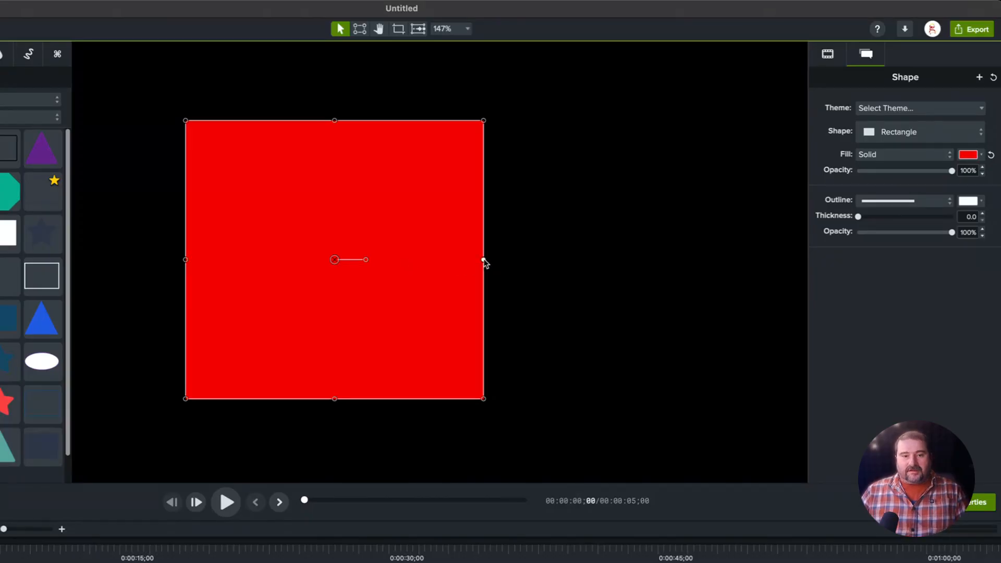
Pull in the red rectangle's right side to make it a tall, narrow vertical bar
{"action": "left_click_drag", "start_coordinate": [483, 261], "coordinate": [249, 265]}
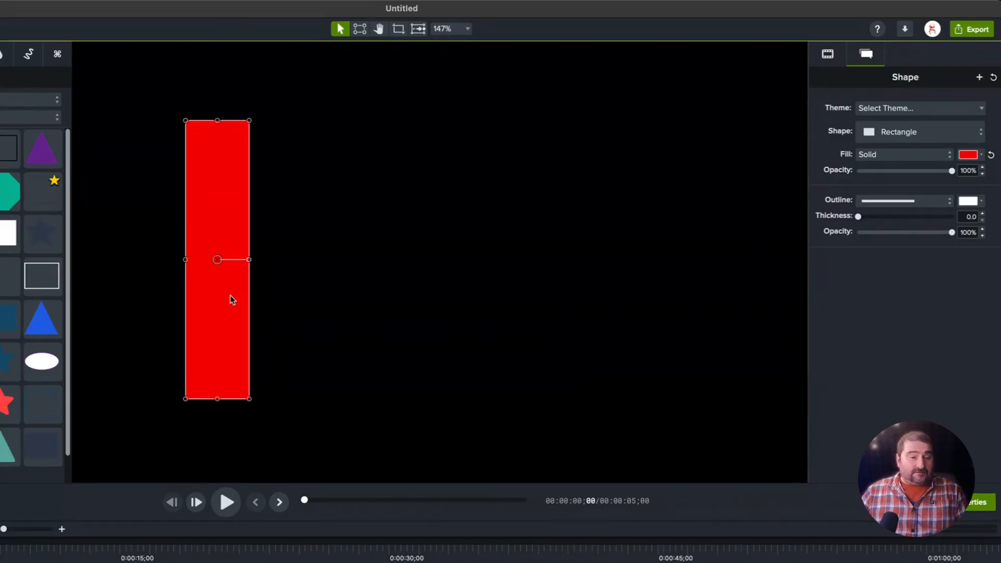
{"action": "scroll", "coordinate": [202, 260], "scroll_direction": "up", "scroll_amount": 5}
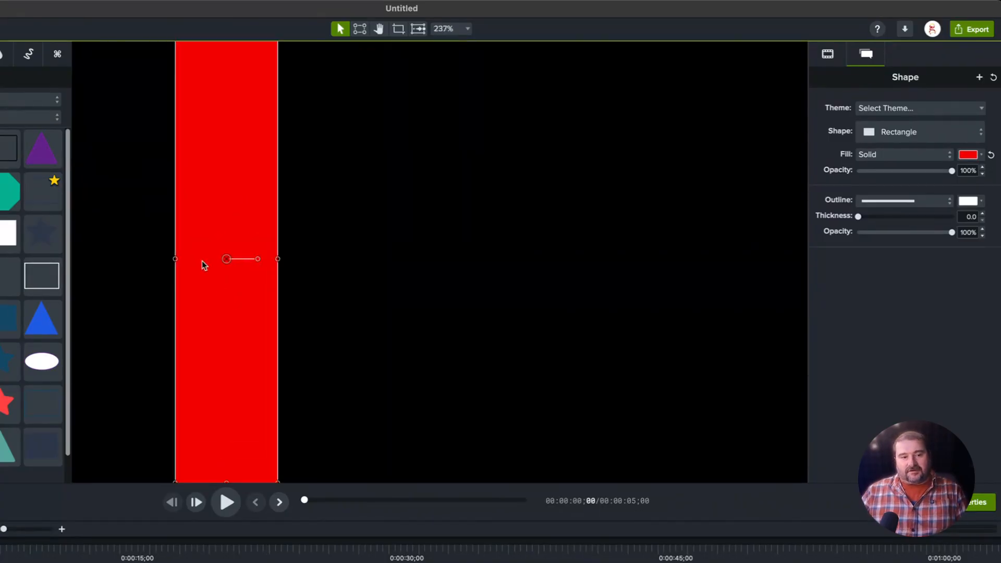
{"action": "scroll", "coordinate": [202, 261], "scroll_direction": "down", "scroll_amount": 5}
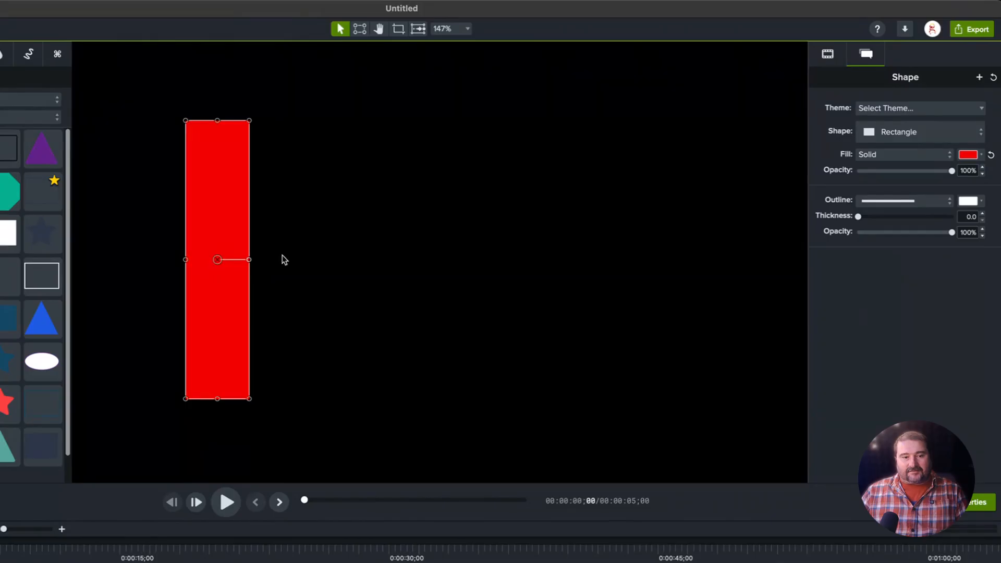
{"action": "left_click_drag", "start_coordinate": [249, 260], "coordinate": [262, 263]}
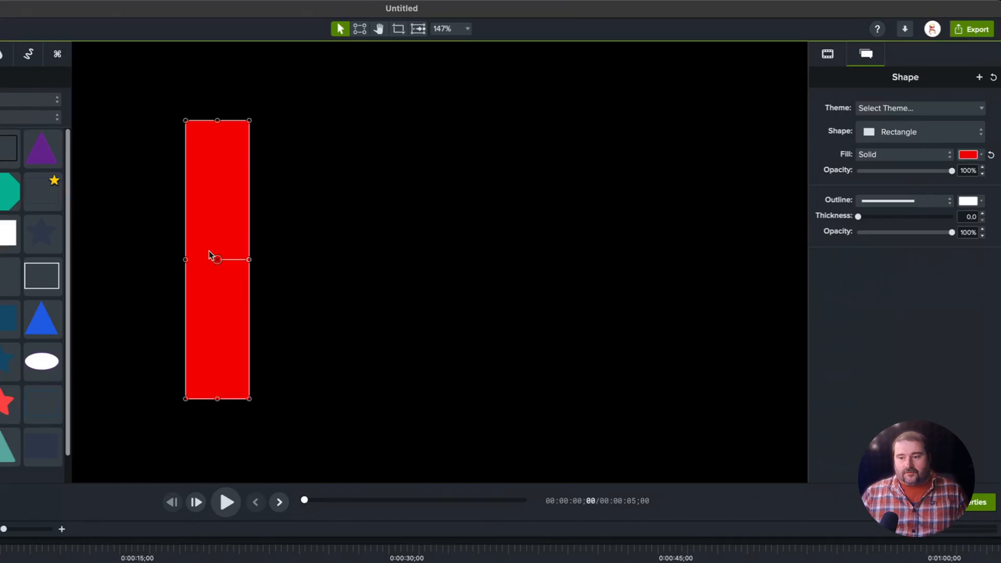
Move the red bar's anchor point from its centre down to just above its bottom edge
{"action": "scroll", "coordinate": [209, 254], "scroll_direction": "up", "scroll_amount": 10}
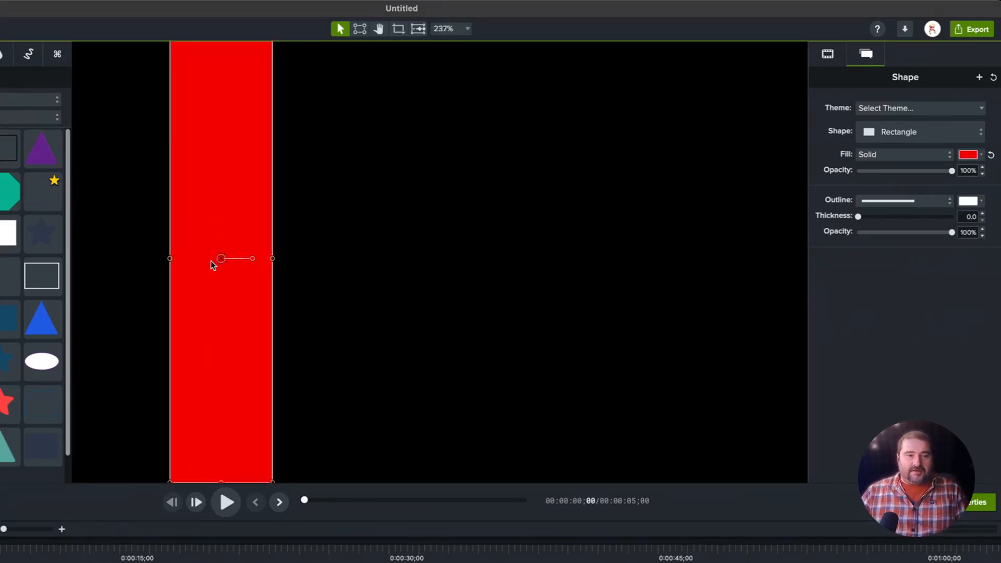
{"action": "scroll", "coordinate": [211, 261], "scroll_direction": "up", "scroll_amount": 10}
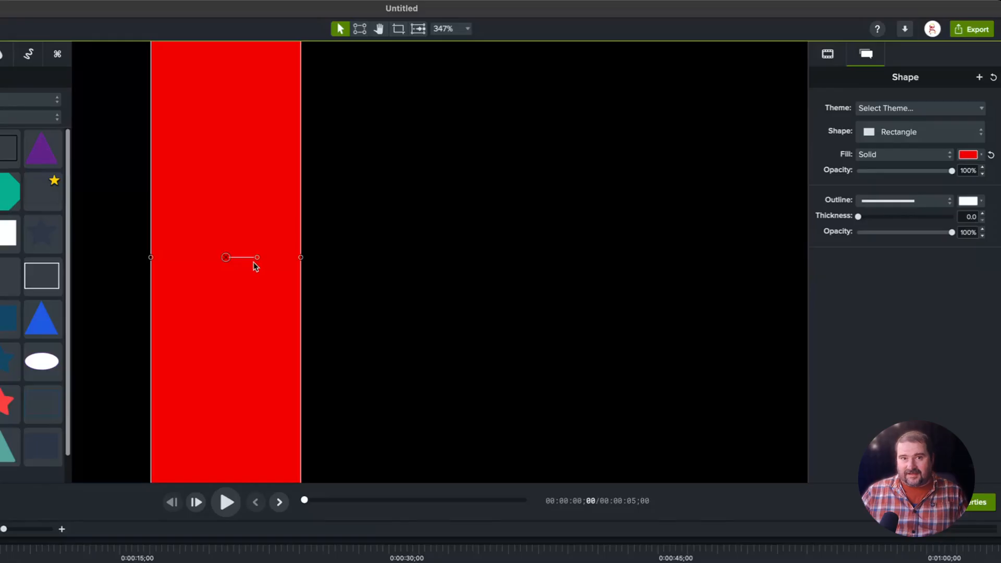
{"action": "scroll", "coordinate": [271, 261], "scroll_direction": "down", "scroll_amount": 15}
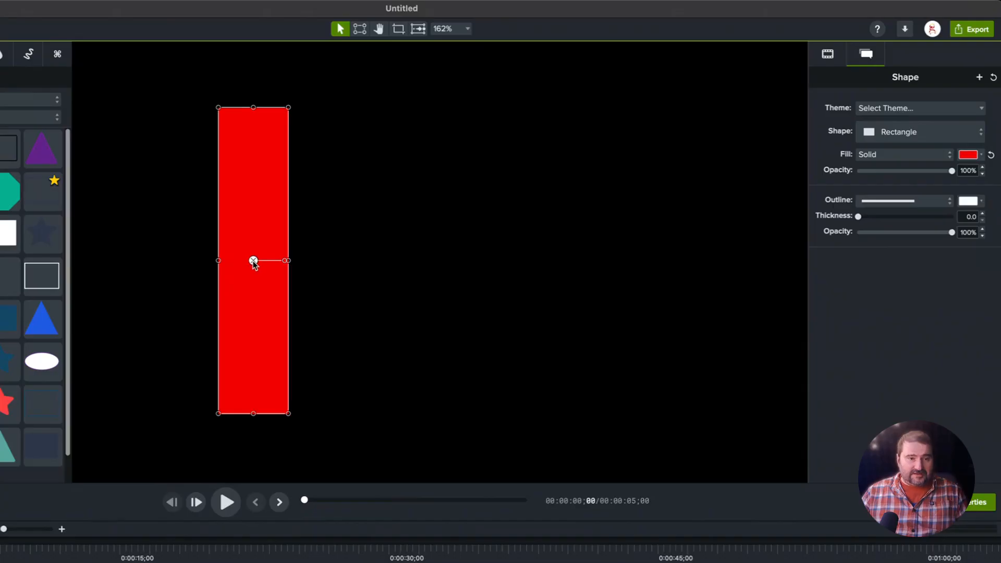
{"action": "right_click", "coordinate": [253, 261]}
{"action": "left_click", "coordinate": [253, 261]}
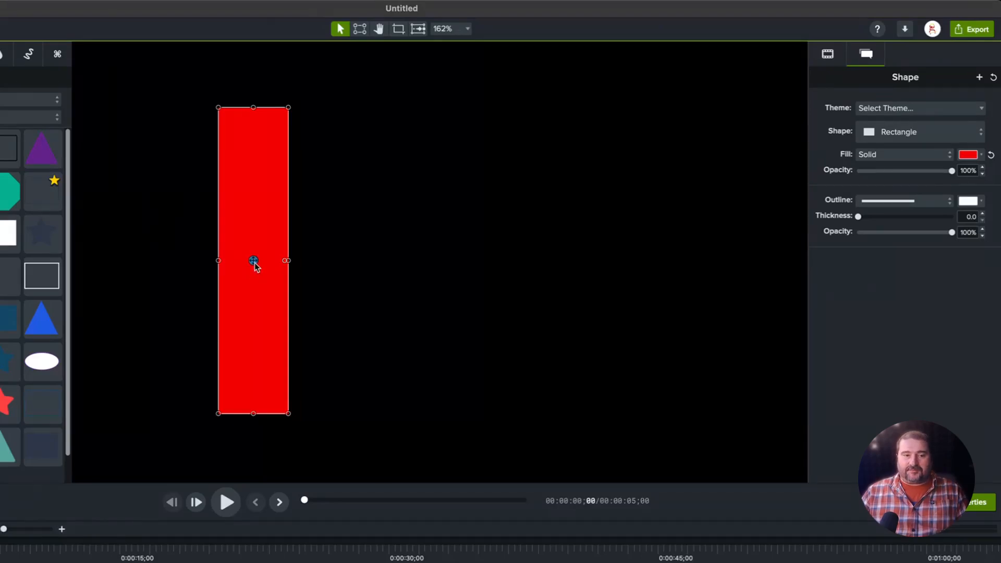
{"action": "left_click_drag", "start_coordinate": [252, 264], "coordinate": [254, 406]}
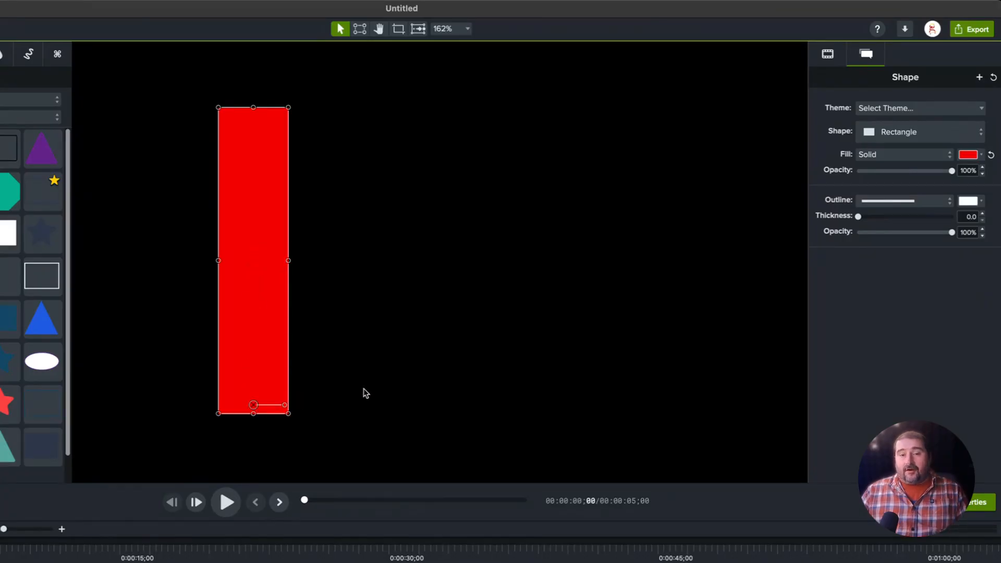
Swing the red bar around its lowered anchor point and back, and return the anchor point to the bar's centre
{"action": "scroll", "coordinate": [365, 389], "scroll_direction": "down", "scroll_amount": 2}
{"action": "scroll", "coordinate": [364, 392], "scroll_direction": "down", "scroll_amount": 1}
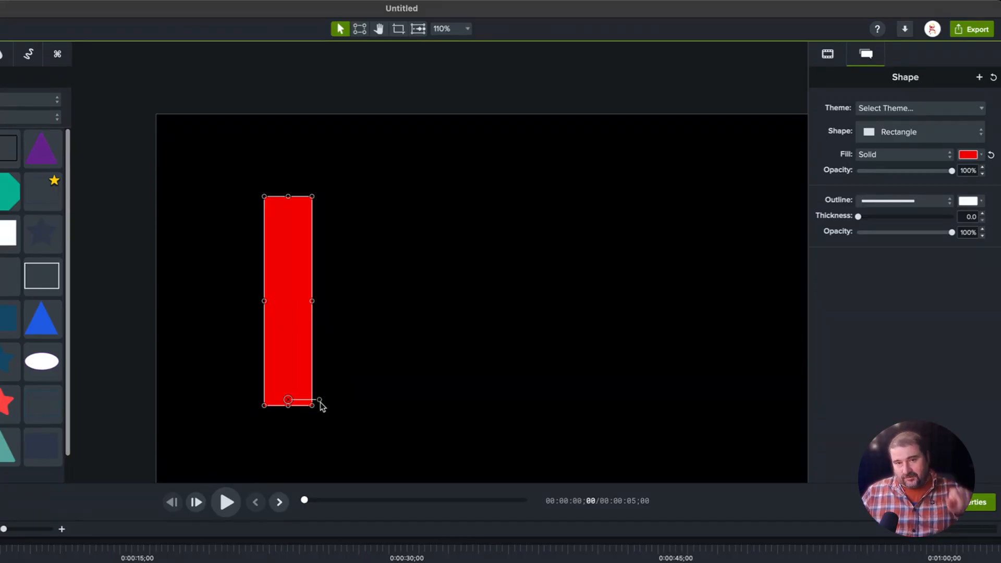
{"action": "left_click_drag", "start_coordinate": [320, 402], "coordinate": [380, 400]}
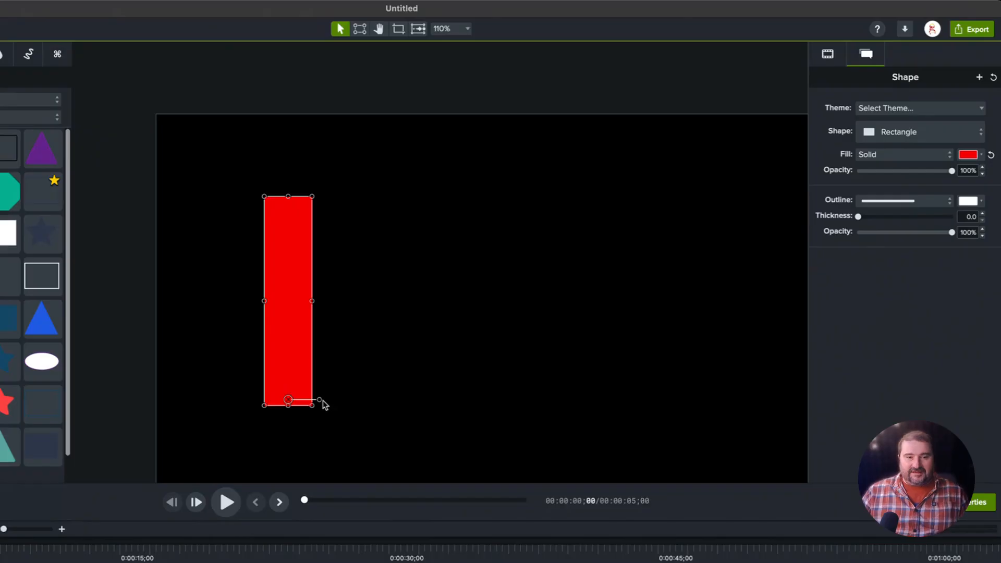
{"action": "mouse_move", "coordinate": [322, 405]}
{"action": "left_mouse_down"}
{"action": "mouse_move", "coordinate": [315, 416]}
{"action": "mouse_move", "coordinate": [272, 422]}
{"action": "mouse_move", "coordinate": [268, 380]}
{"action": "mouse_move", "coordinate": [321, 394]}
{"action": "mouse_move", "coordinate": [328, 412]}
{"action": "mouse_move", "coordinate": [309, 420]}
{"action": "mouse_move", "coordinate": [336, 405]}
{"action": "left_mouse_up"}
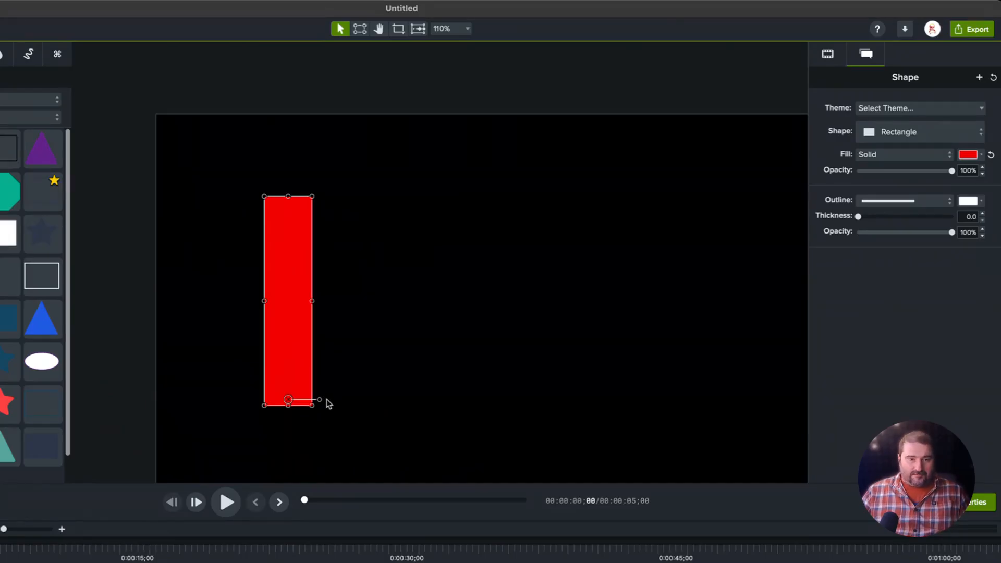
{"action": "left_click_drag", "start_coordinate": [288, 401], "coordinate": [291, 301]}
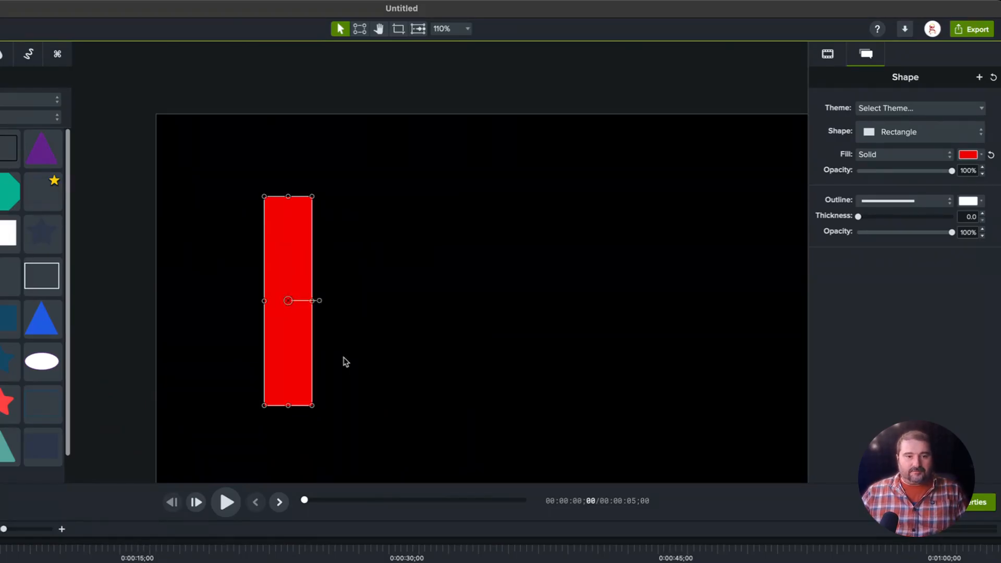
Shrink the red bar's width to a thin vertical line and move the line slightly to the right
{"action": "scroll", "coordinate": [266, 301], "scroll_direction": "up", "scroll_amount": 2}
{"action": "scroll", "coordinate": [292, 338], "scroll_direction": "down", "scroll_amount": 2}
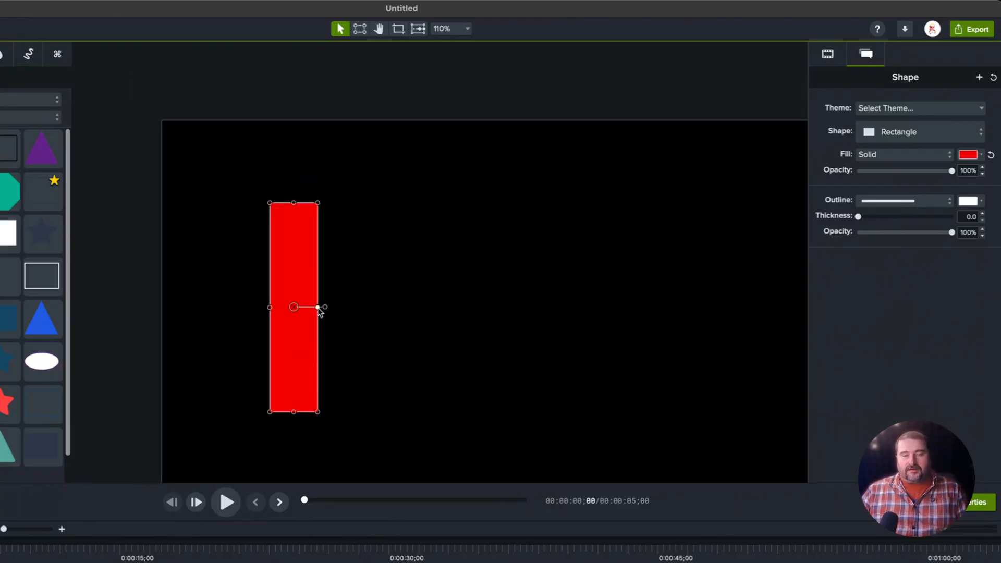
{"action": "left_click_drag", "start_coordinate": [318, 308], "coordinate": [272, 308]}
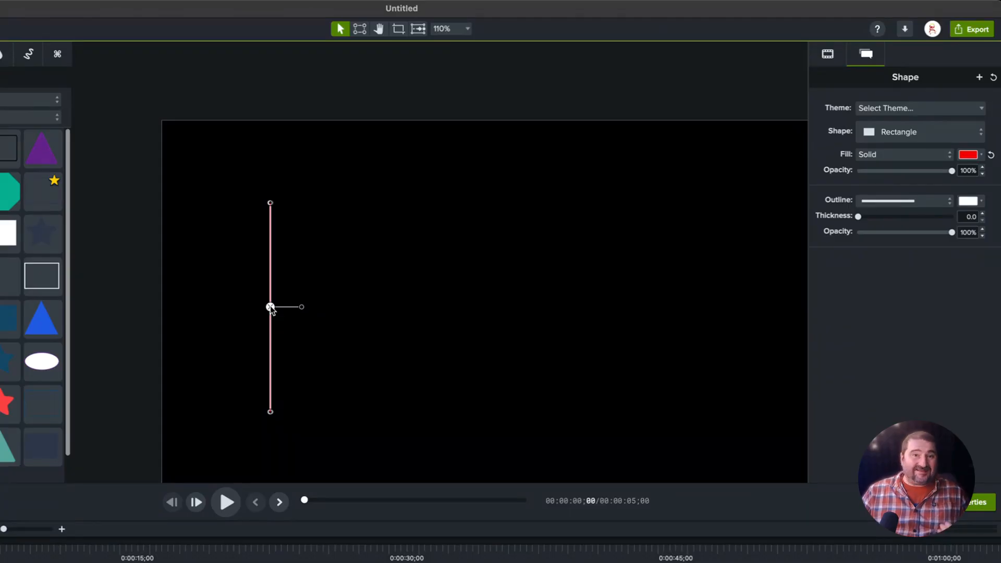
{"action": "mouse_move", "coordinate": [270, 307]}
{"action": "left_mouse_down"}
{"action": "mouse_move", "coordinate": [507, 308]}
{"action": "mouse_move", "coordinate": [287, 307]}
{"action": "left_mouse_up"}
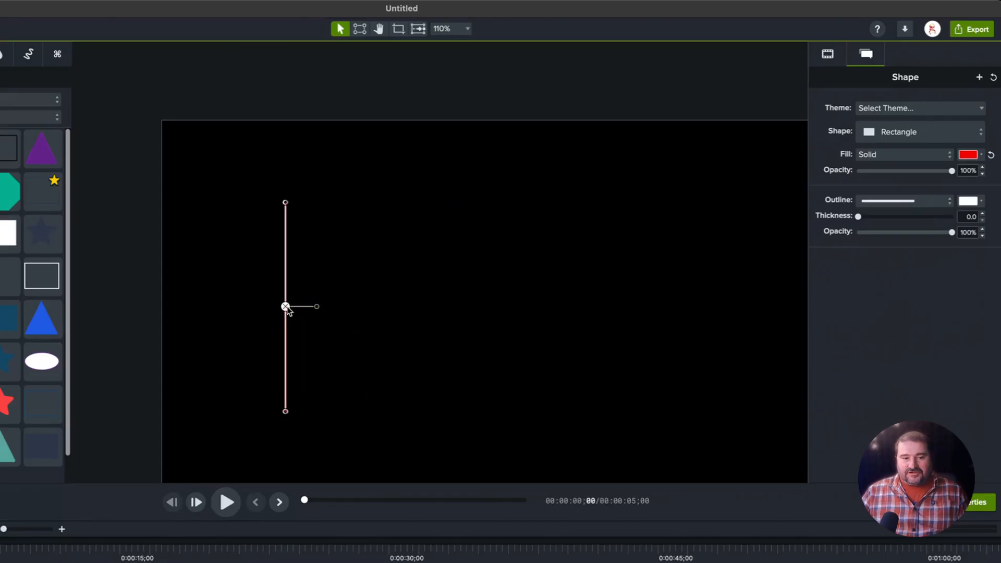
Narrow the red line further to a hairline about 1.5 wide and deselect it
{"action": "scroll", "coordinate": [268, 315], "scroll_direction": "up", "scroll_amount": 5}
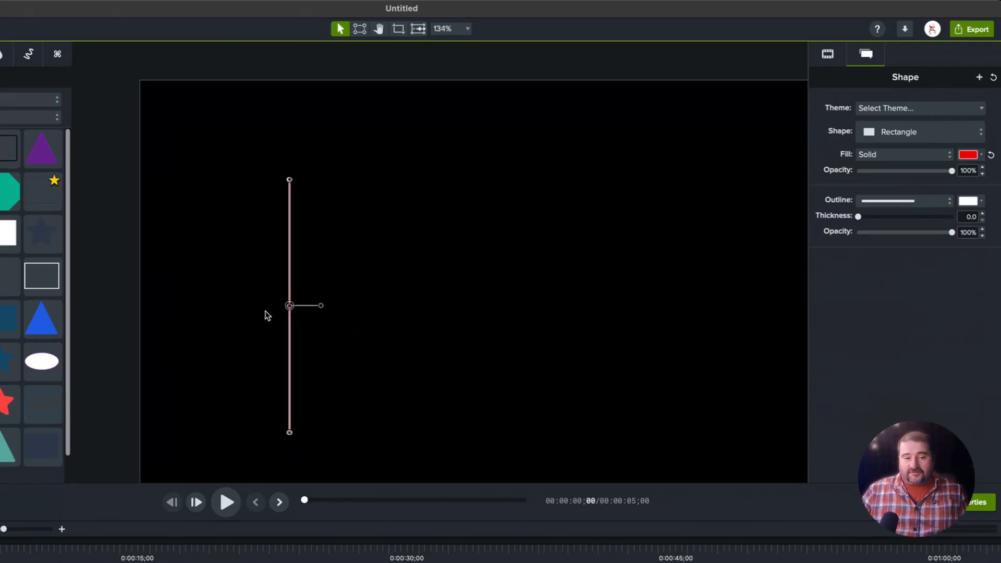
{"action": "scroll", "coordinate": [274, 314], "scroll_direction": "up", "scroll_amount": 10}
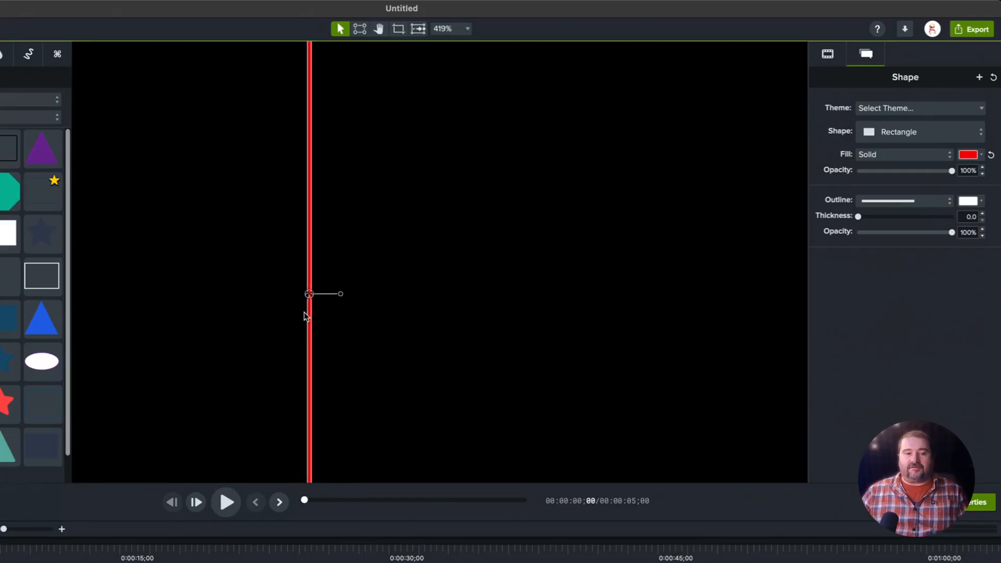
{"action": "scroll", "coordinate": [303, 295], "scroll_direction": "up", "scroll_amount": 12}
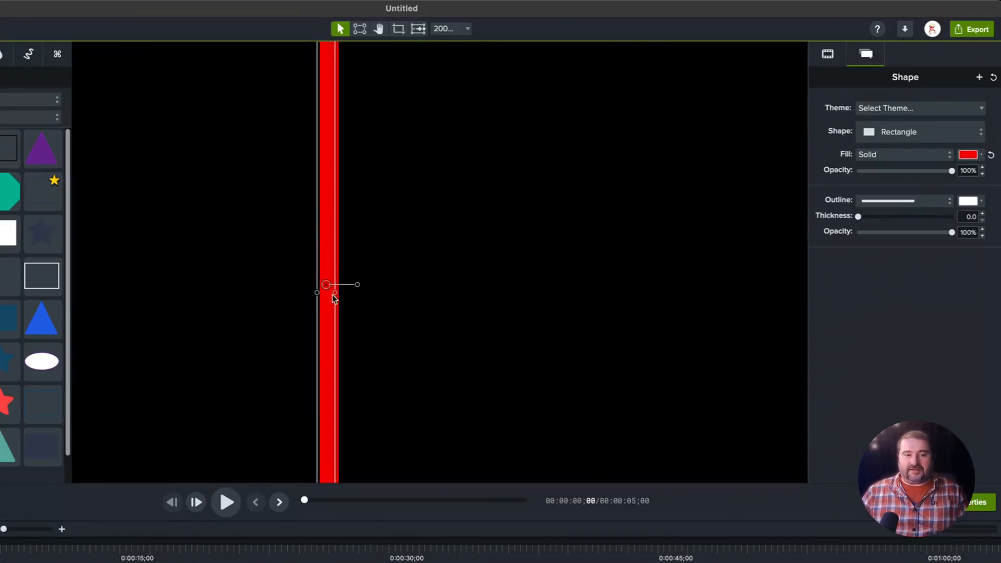
{"action": "mouse_move", "coordinate": [336, 293]}
{"action": "left_mouse_down"}
{"action": "mouse_move", "coordinate": [505, 309]}
{"action": "mouse_move", "coordinate": [324, 293]}
{"action": "left_mouse_up"}
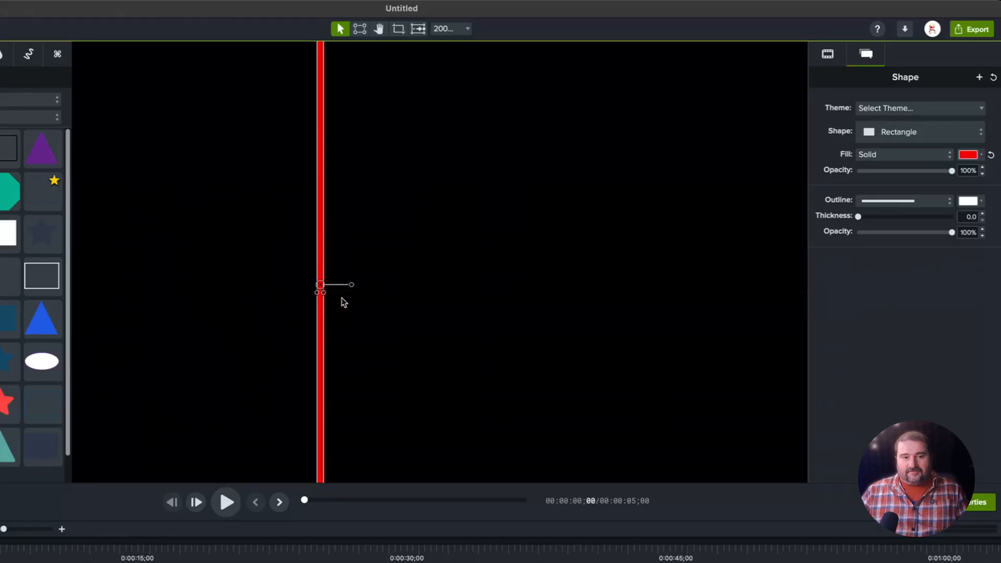
{"action": "scroll", "coordinate": [329, 302], "scroll_direction": "up", "scroll_amount": 3}
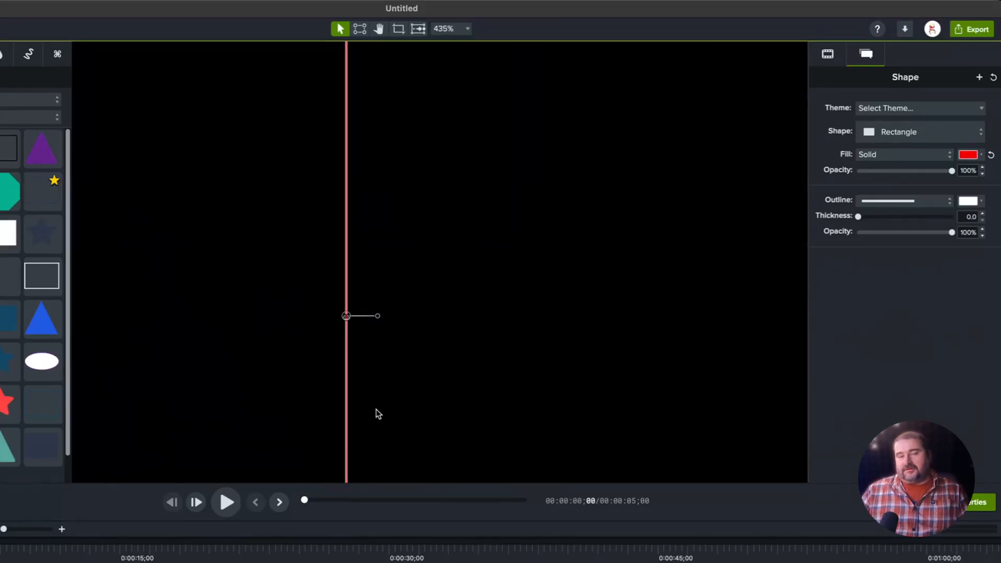
{"action": "scroll", "coordinate": [389, 418], "scroll_direction": "down", "scroll_amount": 3}
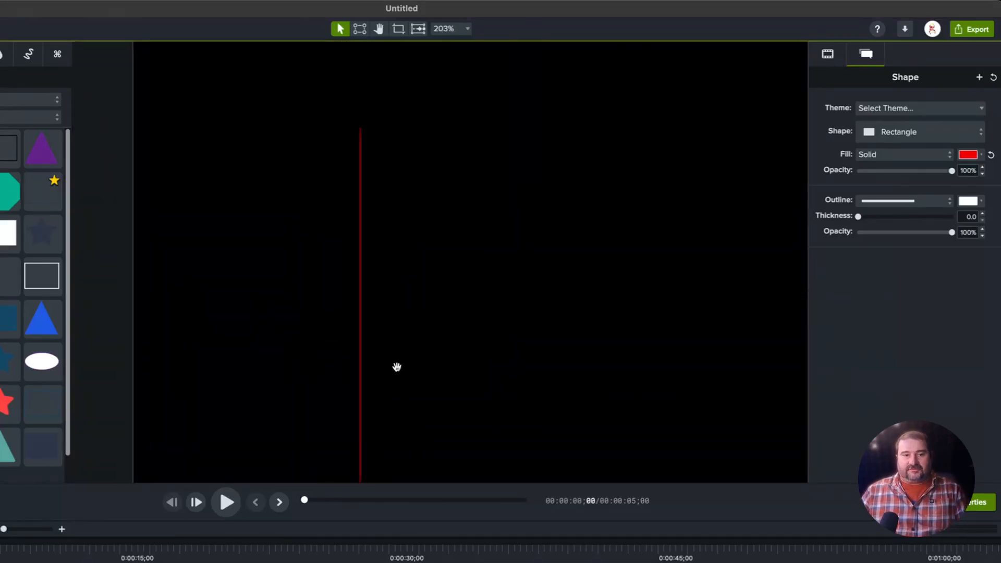
{"action": "scroll", "coordinate": [367, 319], "scroll_direction": "down", "scroll_amount": 3}
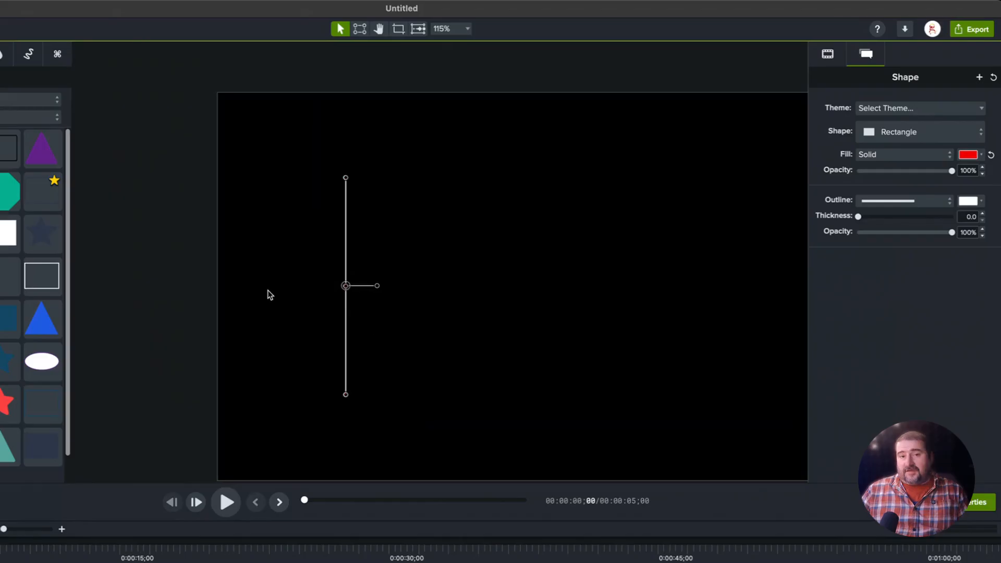
{"action": "left_click", "coordinate": [220, 283]}
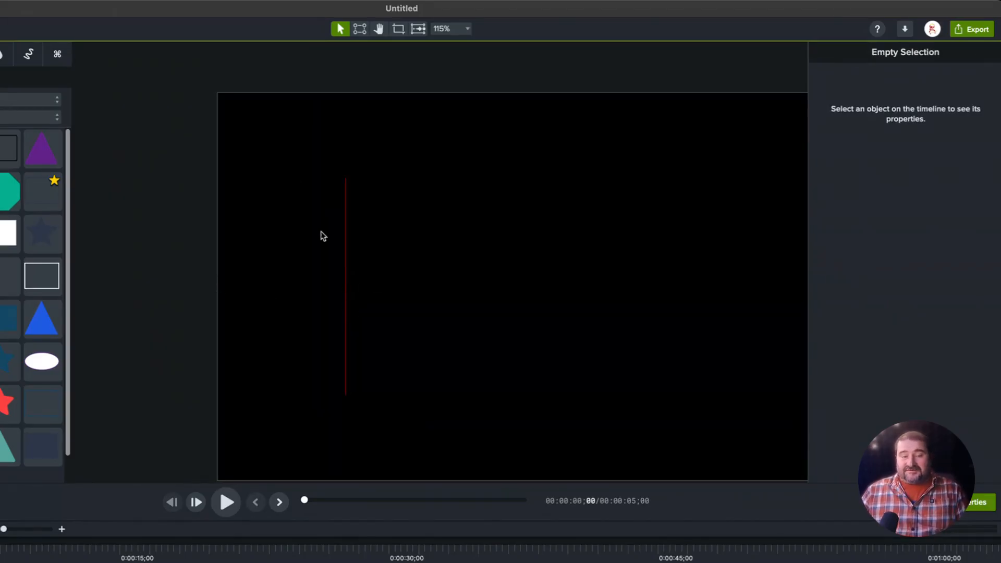
Reselect the red hairline on the canvas and set its width to 50.0 in the visual properties
{"action": "left_click_drag", "start_coordinate": [289, 155], "coordinate": [397, 408]}
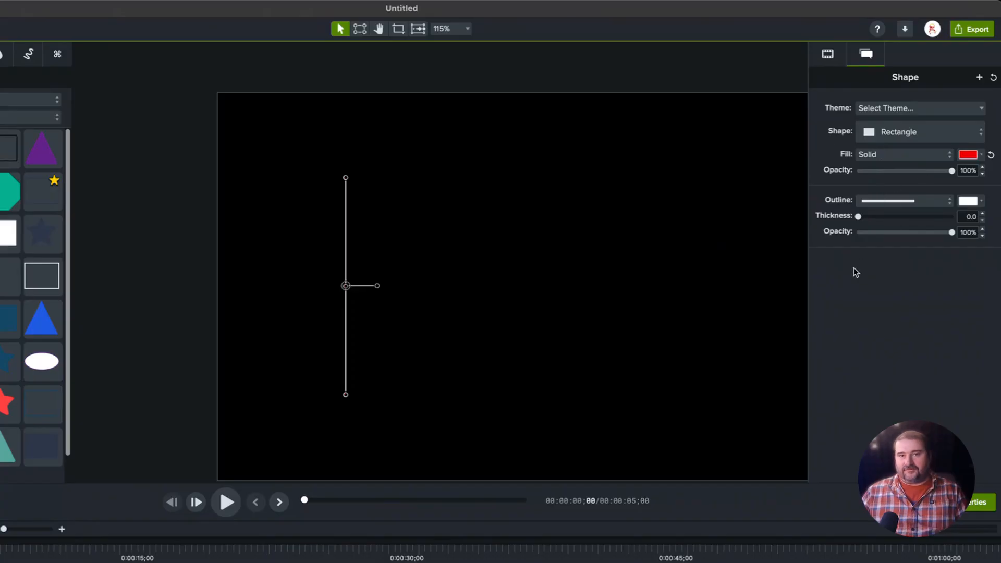
{"action": "left_click", "coordinate": [829, 55]}
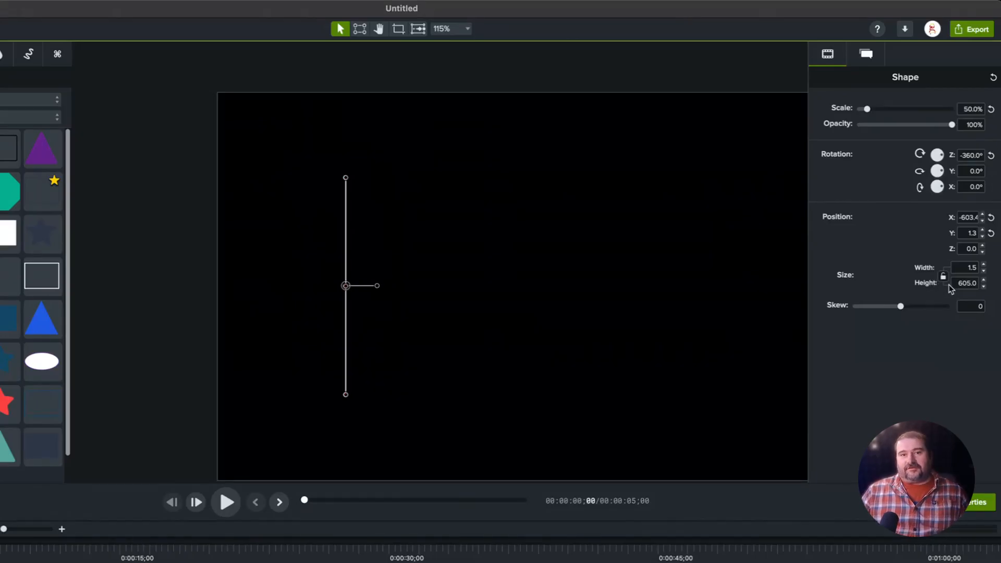
{"action": "left_click", "coordinate": [985, 264]}
{"action": "left_click_drag", "start_coordinate": [985, 266], "coordinate": [985, 267]}
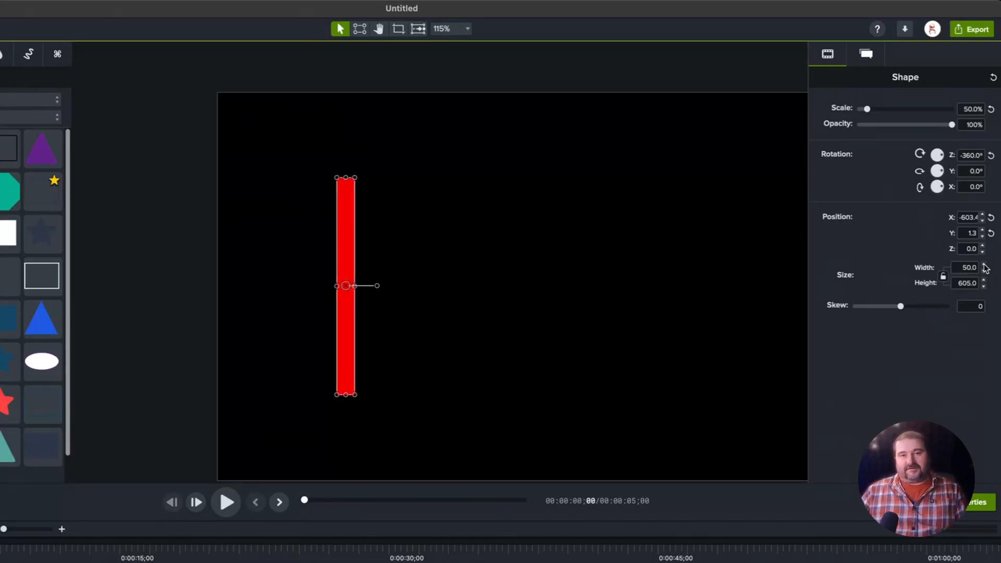
Narrow the red bar to a thin line, link width and height, and adjust its size proportionally to 4.5 by 706.5
{"action": "mouse_move", "coordinate": [356, 286]}
{"action": "left_mouse_down"}
{"action": "mouse_move", "coordinate": [535, 303]}
{"action": "mouse_move", "coordinate": [340, 284]}
{"action": "left_mouse_up"}
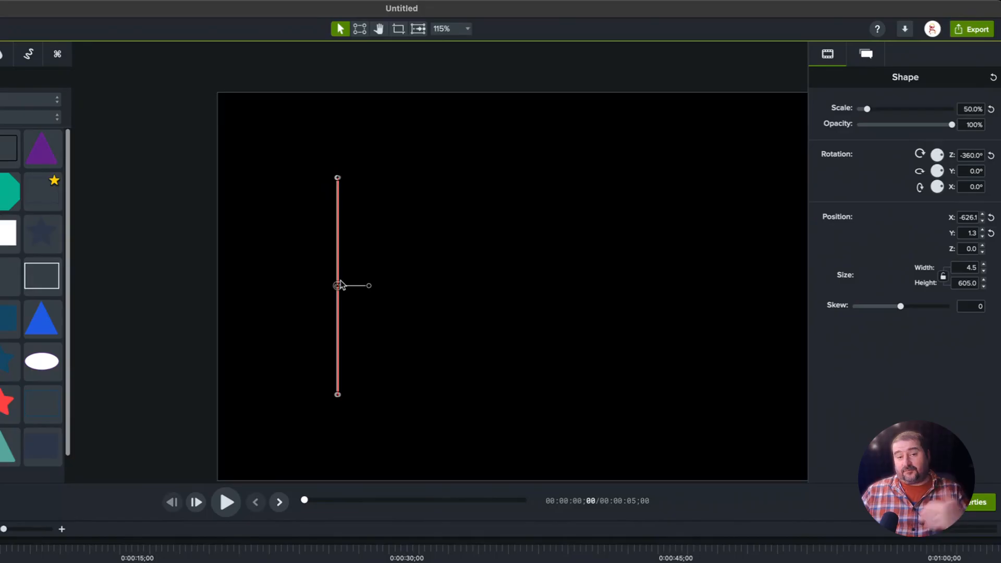
{"action": "left_click", "coordinate": [944, 277]}
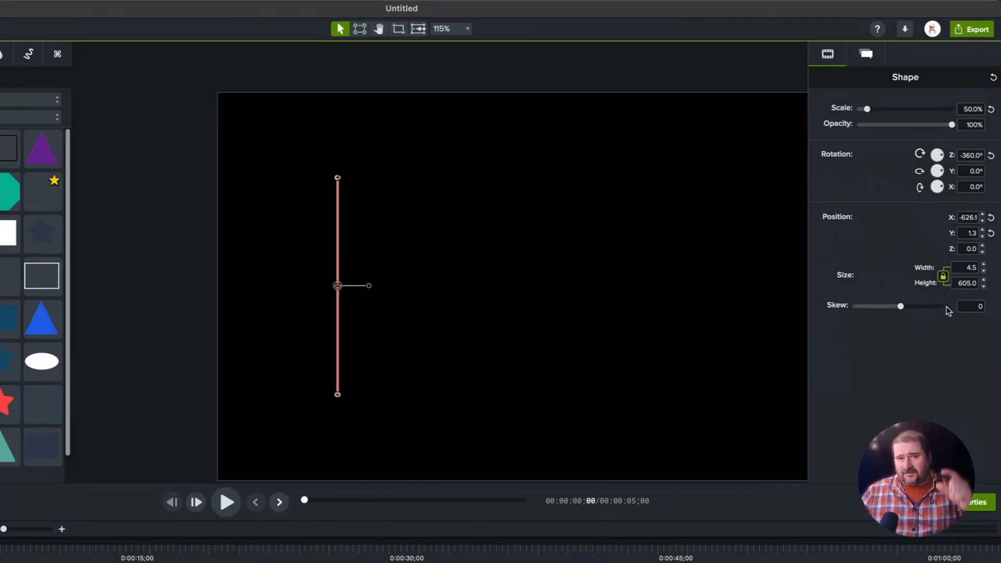
{"action": "left_click", "coordinate": [984, 265]}
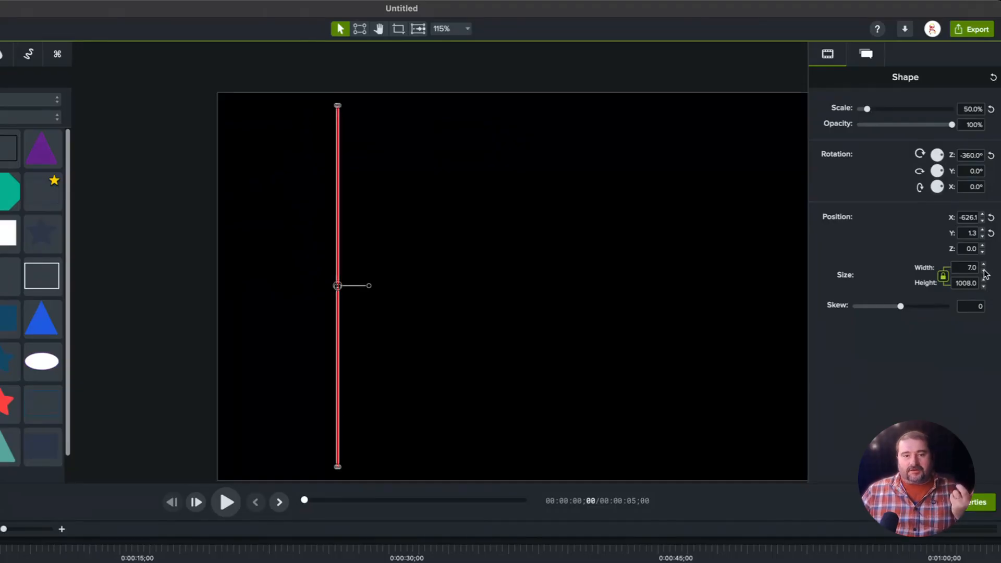
{"action": "left_click", "coordinate": [984, 271]}
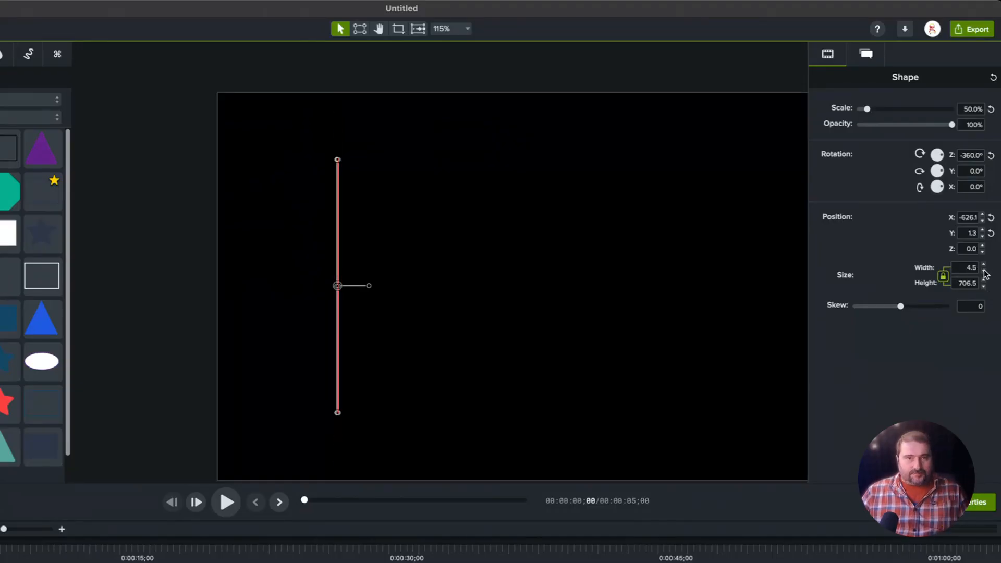
Unlink the line's width and height and increase only the width to 26.5 in small increments
{"action": "left_click", "coordinate": [946, 279]}
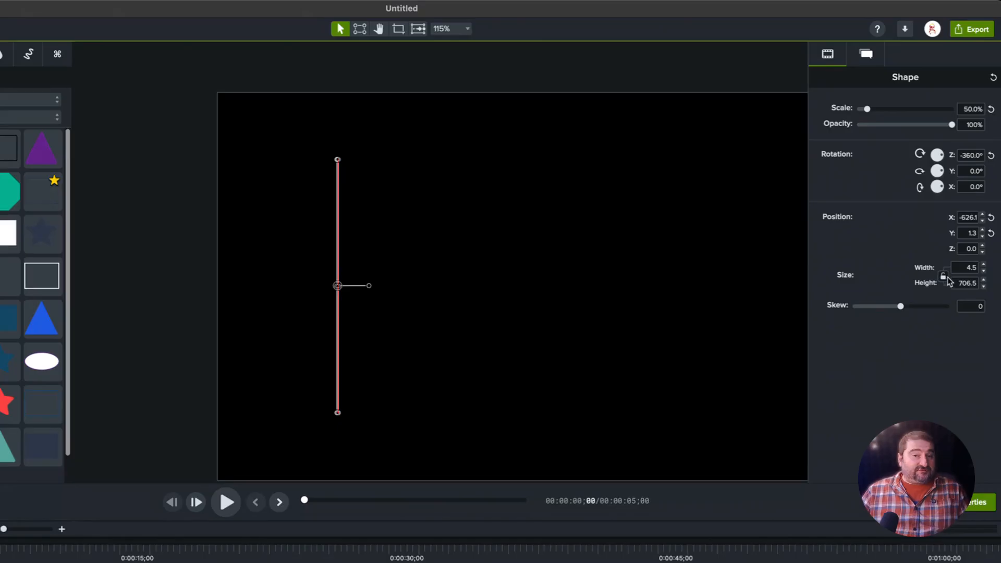
{"action": "left_click", "coordinate": [984, 265]}
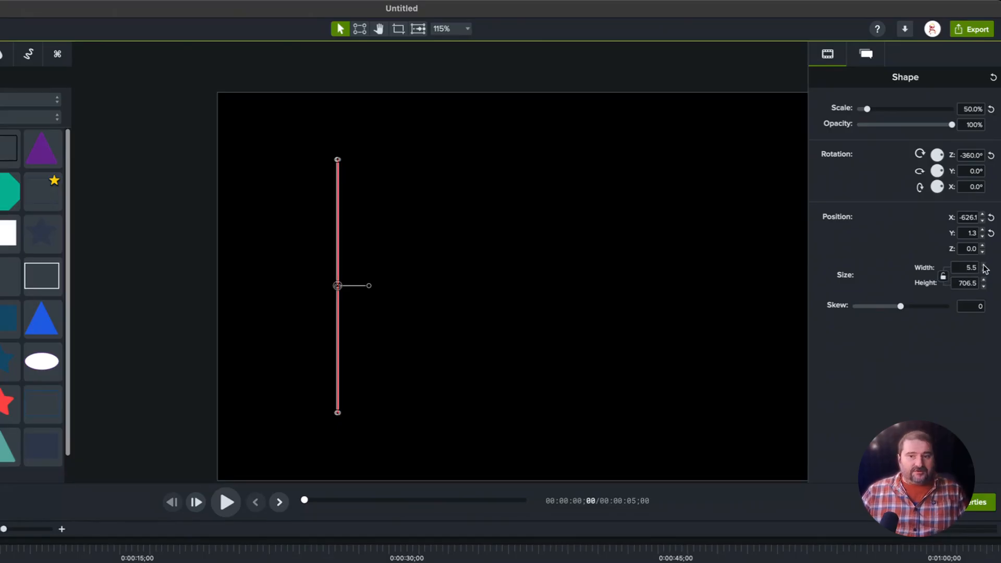
{"action": "left_click", "coordinate": [984, 265]}
{"action": "left_click", "coordinate": [983, 265]}
{"action": "left_click", "coordinate": [984, 265]}
{"action": "left_click", "coordinate": [984, 265]}
{"action": "left_click", "coordinate": [983, 265]}
{"action": "left_click", "coordinate": [984, 265]}
{"action": "left_click", "coordinate": [984, 265]}
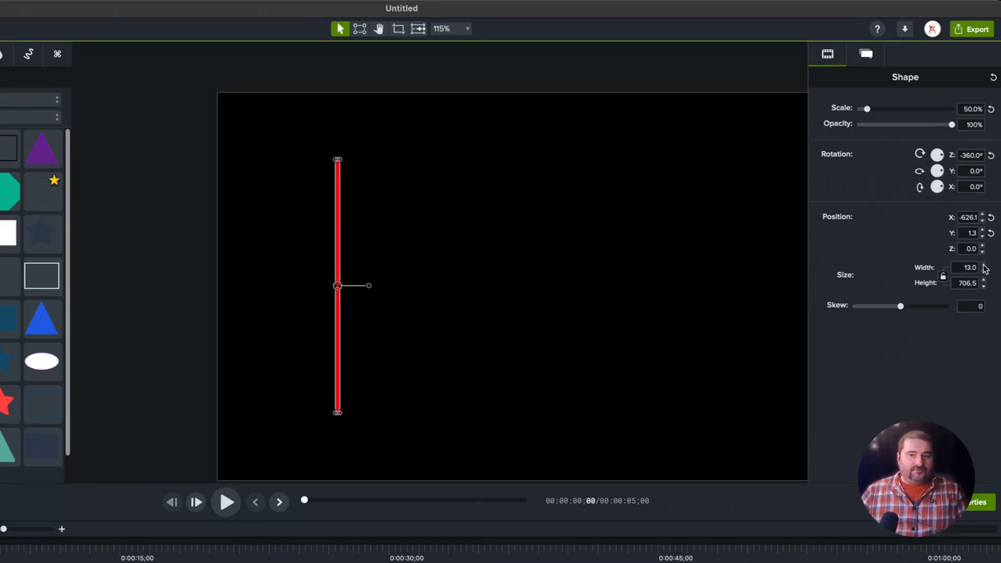
{"action": "left_click", "coordinate": [984, 265]}
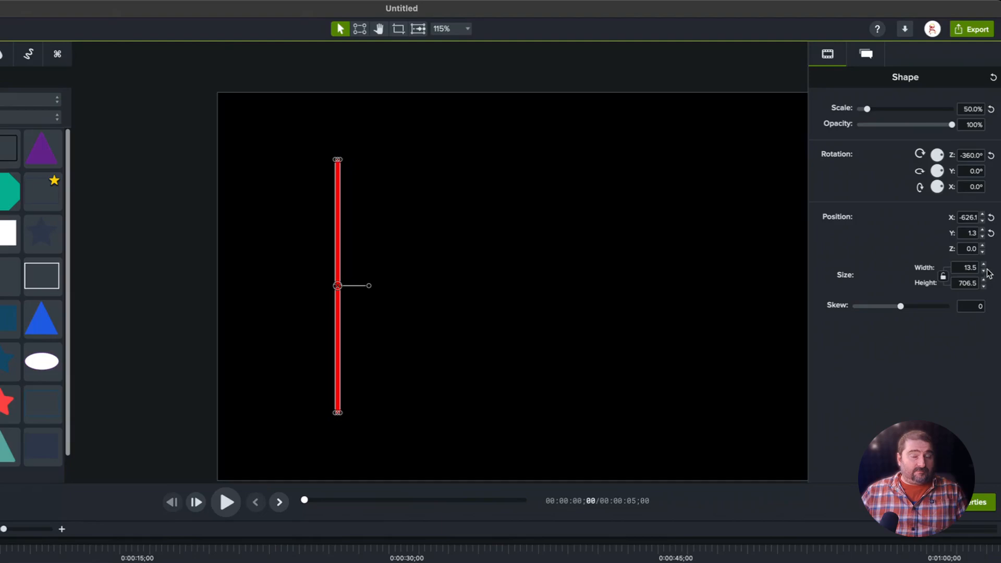
{"action": "left_click", "coordinate": [983, 265]}
{"action": "left_click", "coordinate": [984, 265]}
{"action": "left_click", "coordinate": [984, 265]}
{"action": "left_click", "coordinate": [984, 265]}
{"action": "left_click", "coordinate": [984, 265]}
{"action": "left_click", "coordinate": [984, 265]}
{"action": "left_click", "coordinate": [984, 265]}
{"action": "left_click", "coordinate": [984, 265]}
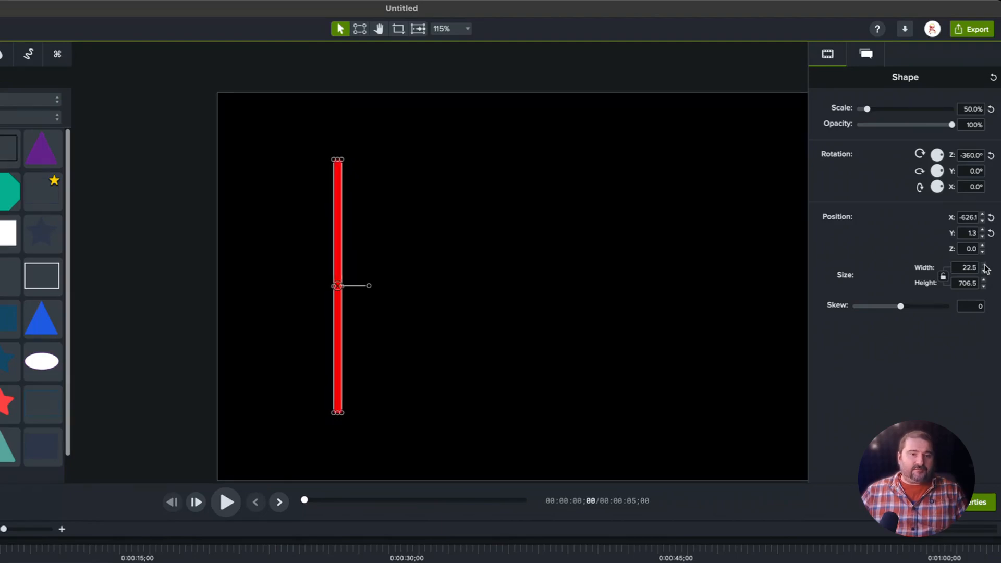
{"action": "left_click", "coordinate": [985, 266]}
{"action": "left_click", "coordinate": [984, 265]}
{"action": "left_click", "coordinate": [985, 265]}
{"action": "left_click", "coordinate": [984, 265]}
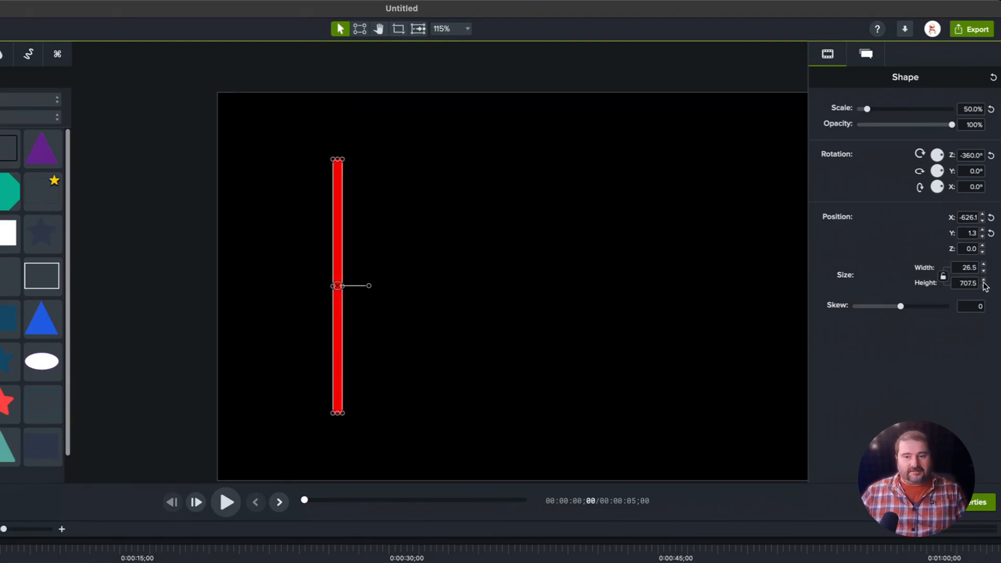
Increase the red bar's height to 724.0 in small increments, with the dimensions unlinked
{"action": "left_click", "coordinate": [984, 282]}
{"action": "left_click", "coordinate": [984, 282]}
{"action": "left_click", "coordinate": [983, 282]}
{"action": "left_click", "coordinate": [984, 282]}
{"action": "left_click", "coordinate": [983, 281]}
{"action": "left_click", "coordinate": [984, 282]}
{"action": "left_click", "coordinate": [983, 281]}
{"action": "left_click", "coordinate": [984, 282]}
{"action": "left_click", "coordinate": [984, 282]}
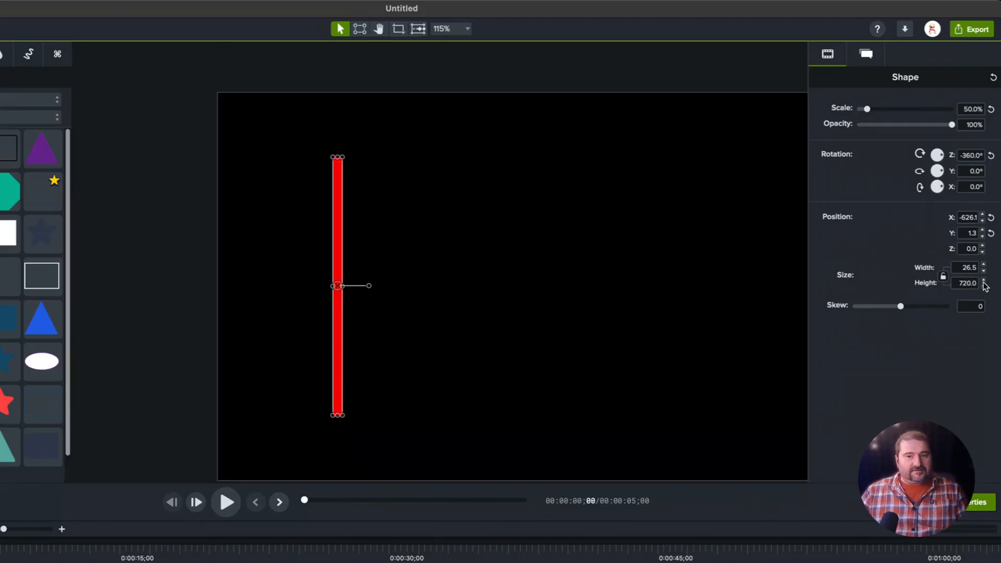
{"action": "left_click", "coordinate": [983, 282]}
{"action": "left_click", "coordinate": [983, 282]}
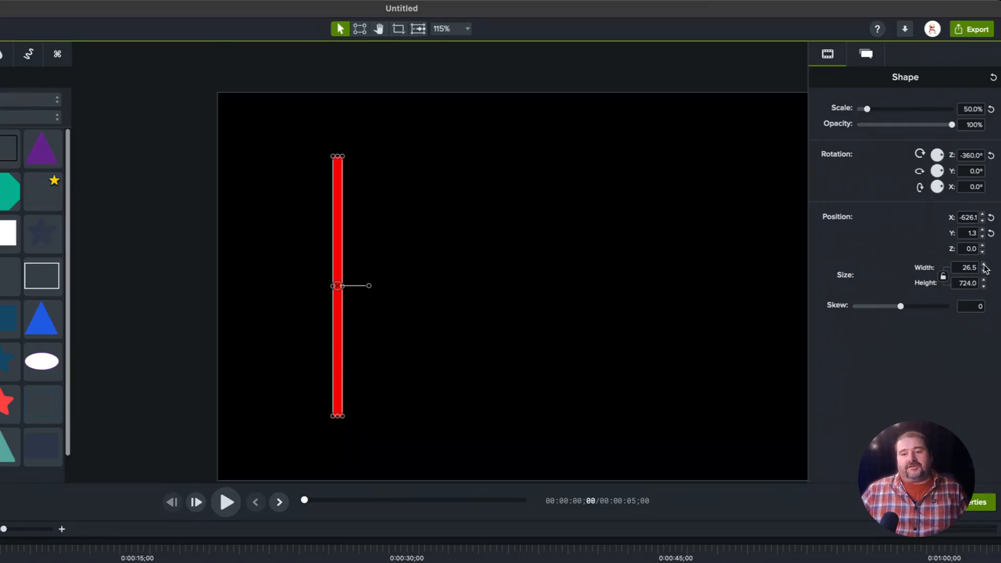
Enter an exact width of 100 for the red bar
{"action": "double_click", "coordinate": [965, 267]}
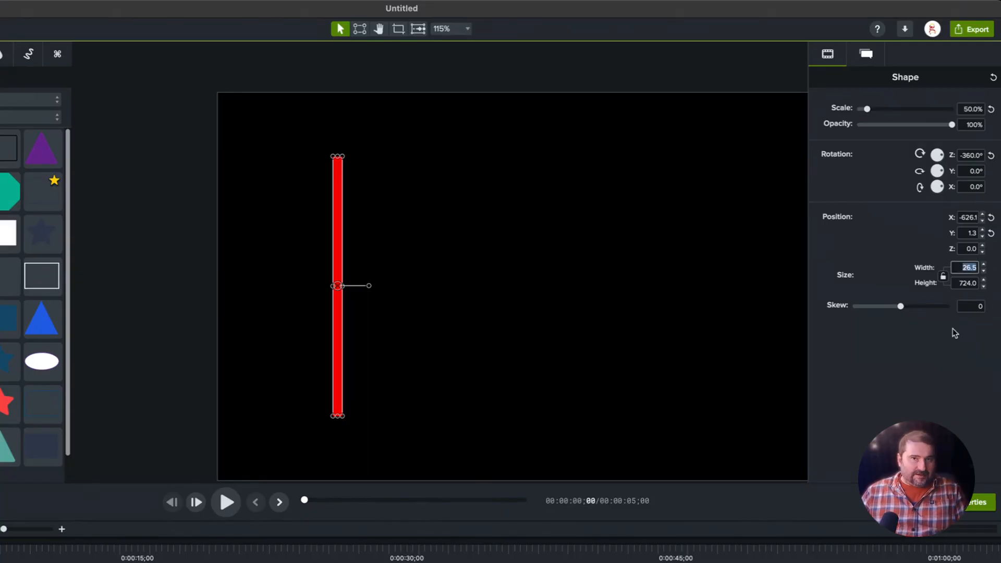
{"action": "type", "text": "100"}
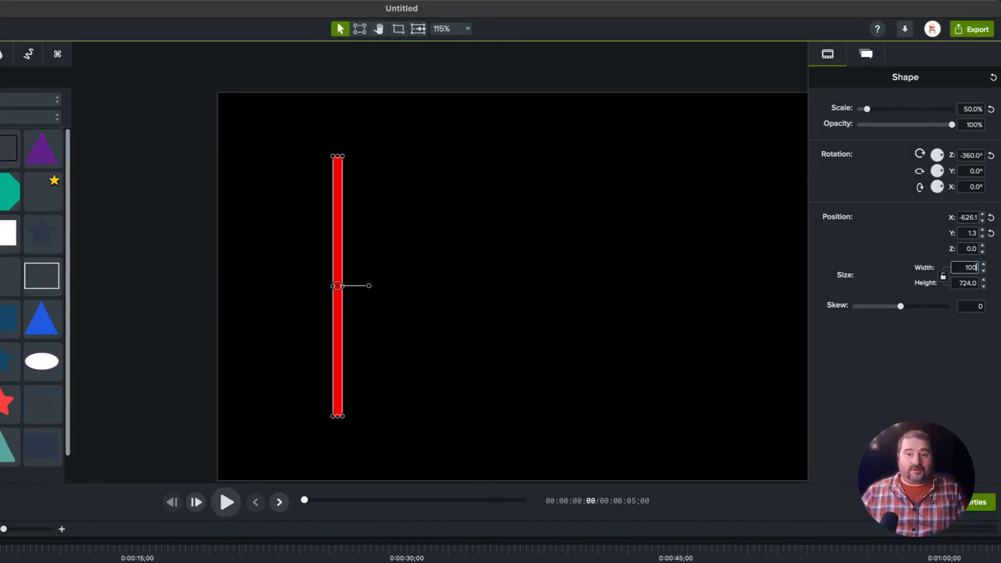
{"action": "key", "text": "Return"}
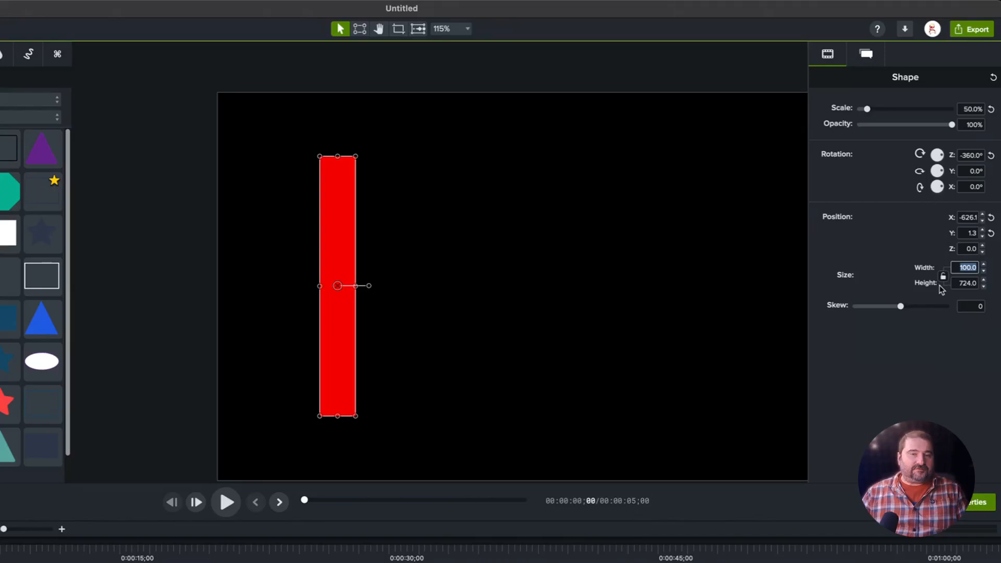
Nudge the red bar's width up and back down in small increments, ending at 107.0
{"action": "key", "text": "Up"}
{"action": "key", "text": "Up"}
{"action": "key", "text": "Up"}
{"action": "key", "text": "Up"}
{"action": "key", "text": "Up"}
{"action": "key", "text": "Up"}
{"action": "key", "text": "Up"}
{"action": "key", "text": "Up"}
{"action": "key", "text": "Up"}
{"action": "key", "text": "Up"}
{"action": "key", "text": "Up"}
{"action": "key", "text": "Up"}
{"action": "key", "text": "Up"}
{"action": "key", "text": "Up"}
{"action": "key", "text": "Up"}
{"action": "key", "text": "Up"}
{"action": "key", "text": "Up"}
{"action": "key", "text": "Up"}
{"action": "key", "text": "Up"}
{"action": "key", "text": "Up"}
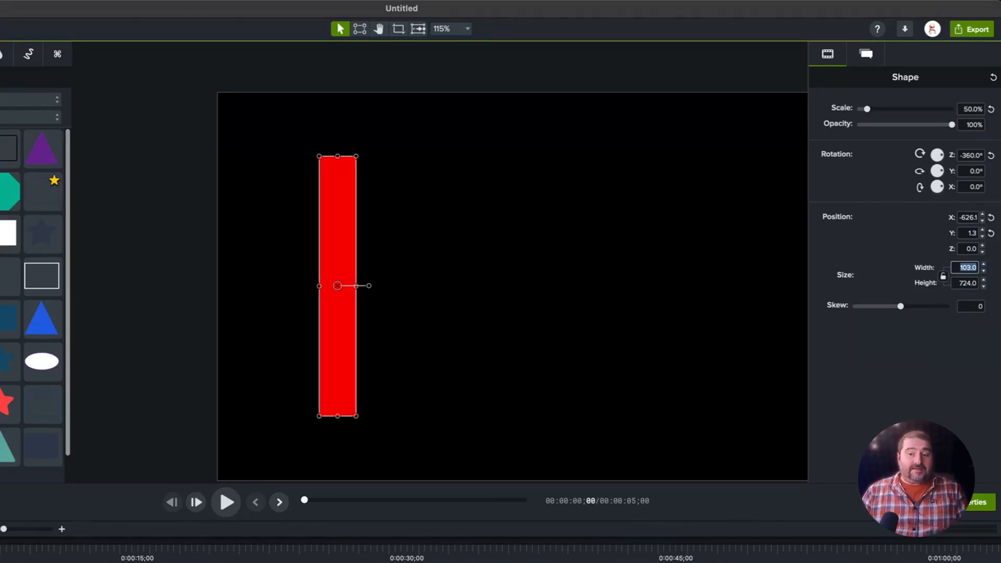
{"action": "key", "text": "Down"}
{"action": "key", "text": "Down"}
{"action": "key", "text": "Down"}
{"action": "key", "text": "Down"}
{"action": "key", "text": "Down"}
{"action": "key", "text": "Down"}
{"action": "key", "text": "Down"}
{"action": "key", "text": "Down"}
{"action": "key", "text": "Down"}
{"action": "key", "text": "Down"}
{"action": "key", "text": "Down"}
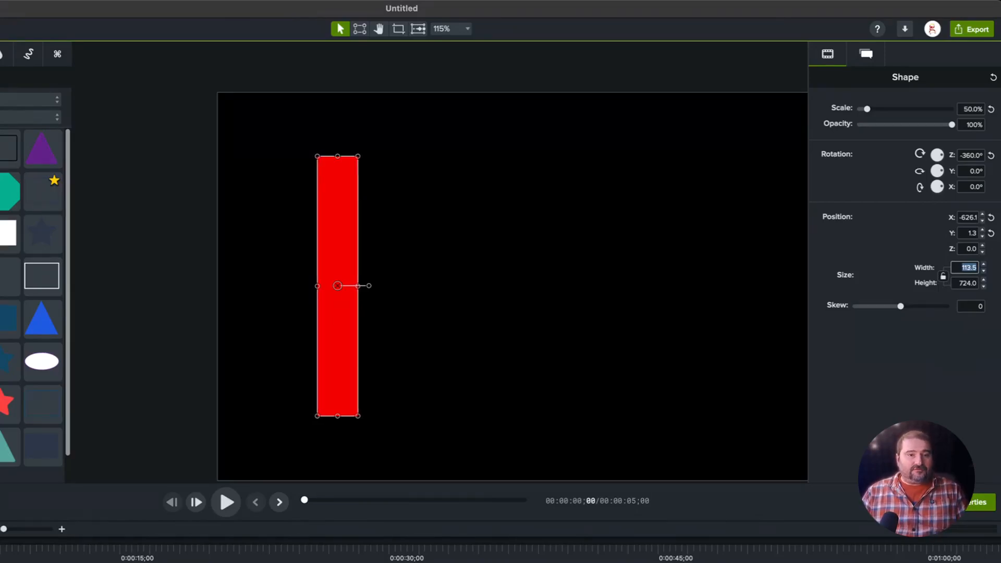
{"action": "key", "text": "Up"}
{"action": "key", "text": "Up"}
{"action": "key", "text": "Up"}
{"action": "key", "text": "Up"}
{"action": "key", "text": "Up"}
{"action": "key", "text": "Up"}
{"action": "key", "text": "Up"}
{"action": "key", "text": "Up"}
{"action": "key", "text": "Up"}
{"action": "key", "text": "Up"}
{"action": "key", "text": "Up"}
{"action": "key", "text": "Up"}
{"action": "key", "text": "Up"}
{"action": "key", "text": "Up"}
{"action": "key", "text": "Up"}
{"action": "key", "text": "Up"}
{"action": "key", "text": "Up"}
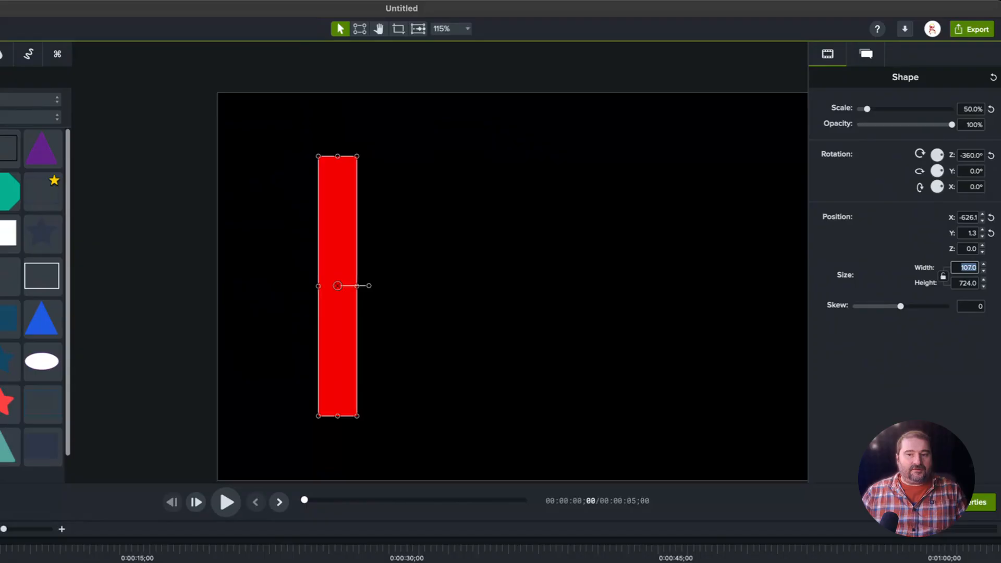
Increase the red bar's width to 123.5 in small increments
{"action": "key", "text": "Up"}
{"action": "key", "text": "Up"}
{"action": "key", "text": "Up"}
{"action": "key", "text": "Up"}
{"action": "key", "text": "Up"}
{"action": "key", "text": "Up"}
{"action": "key", "text": "Up"}
{"action": "key", "text": "Up"}
{"action": "key", "text": "Up"}
{"action": "key", "text": "Up"}
{"action": "key", "text": "Up"}
{"action": "key", "text": "Up"}
{"action": "key", "text": "Up"}
{"action": "key", "text": "Up"}
{"action": "key", "text": "Up"}
{"action": "key", "text": "Up"}
{"action": "key", "text": "Up"}
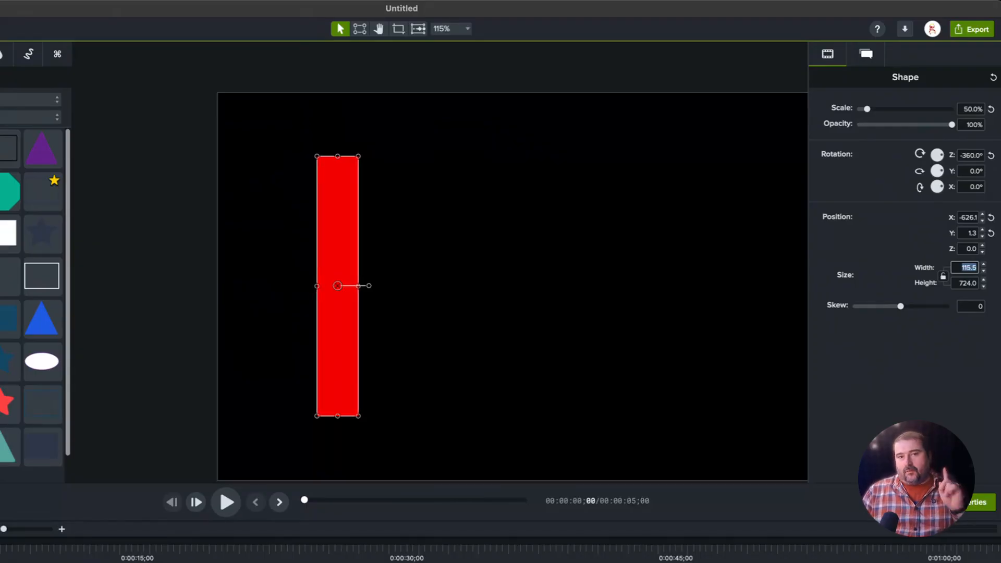
{"action": "key", "text": "Up"}
{"action": "key", "text": "Up"}
{"action": "key", "text": "Up"}
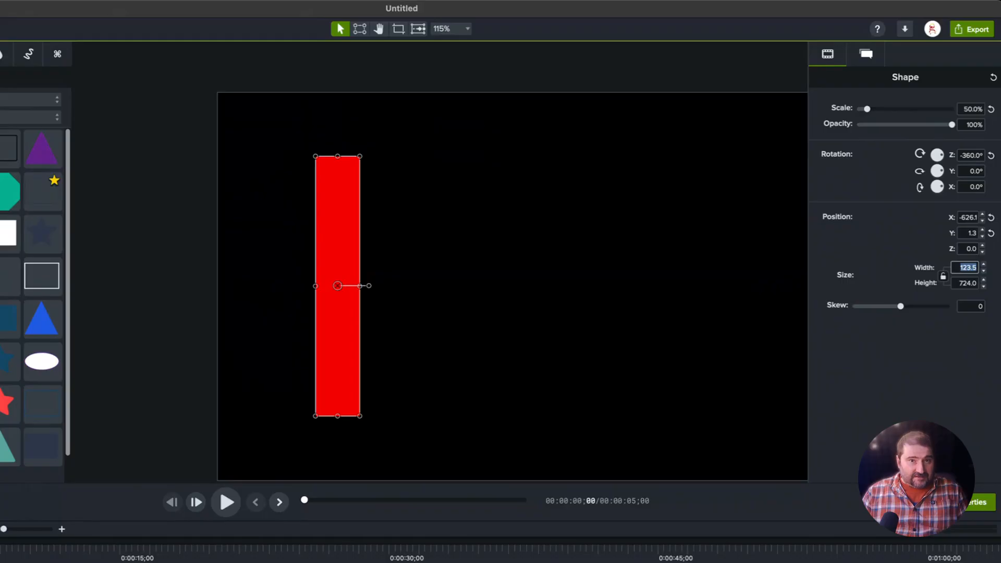
Widen the red bar in larger increments to a width of 290.5
{"action": "key", "text": "Up"}
{"action": "key", "text": "Up"}
{"action": "key", "text": "Up"}
{"action": "key", "text": "Up"}
{"action": "key", "text": "Up"}
{"action": "key", "text": "Up"}
{"action": "key", "text": "Up"}
{"action": "key", "text": "Up"}
{"action": "key", "text": "Up"}
{"action": "key", "text": "Up"}
{"action": "key", "text": "Up"}
{"action": "key", "text": "Up"}
{"action": "key", "text": "Up"}
{"action": "key", "text": "Up"}
{"action": "key", "text": "Up"}
{"action": "key", "text": "Up"}
{"action": "key", "text": "Up"}
{"action": "key", "text": "Up"}
{"action": "key", "text": "Up"}
{"action": "key", "text": "Up"}
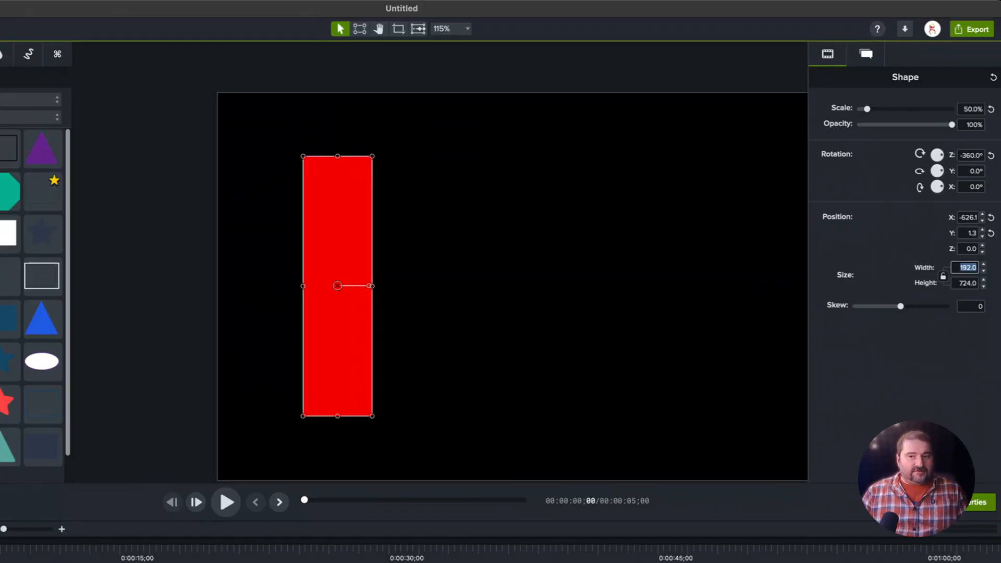
{"action": "key", "text": "Up"}
{"action": "key", "text": "Up"}
{"action": "key", "text": "Up"}
{"action": "key", "text": "Up"}
{"action": "key", "text": "Up"}
{"action": "key", "text": "Up"}
{"action": "key", "text": "Up"}
{"action": "key", "text": "Up"}
{"action": "key", "text": "Up"}
{"action": "key", "text": "Up"}
{"action": "key", "text": "Up"}
{"action": "key", "text": "Up"}
{"action": "key", "text": "Up"}
{"action": "key", "text": "Up"}
{"action": "key", "text": "Up"}
{"action": "key", "text": "Up"}
{"action": "key", "text": "Up"}
{"action": "key", "text": "Up"}
{"action": "key", "text": "Up"}
{"action": "key", "text": "Up"}
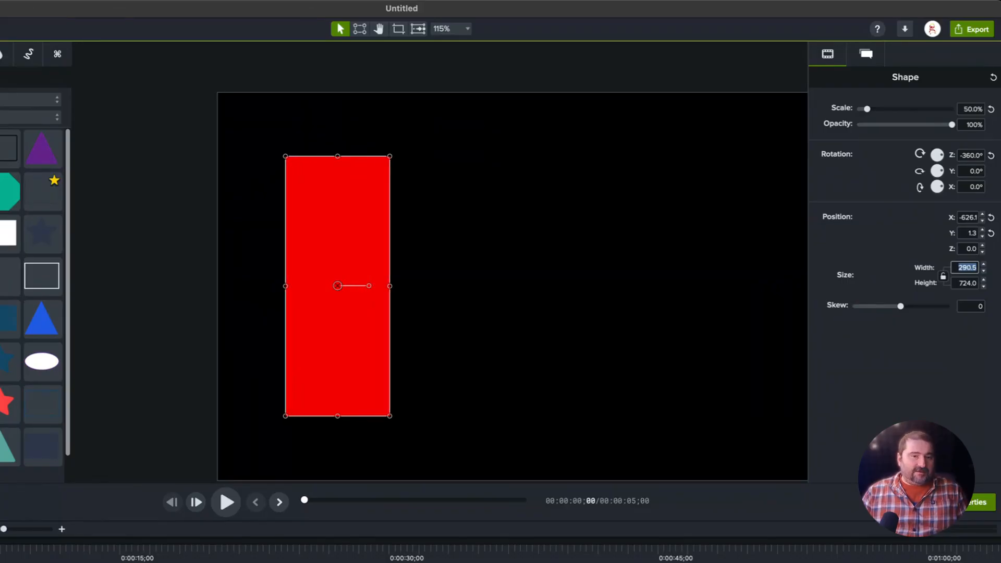
Step the red bar's width up and down in large increments, ending at a width of 342.0
{"action": "key", "text": "Up"}
{"action": "key", "text": "Up"}
{"action": "key", "text": "Up"}
{"action": "key", "text": "Up"}
{"action": "key", "text": "Up"}
{"action": "key", "text": "Up"}
{"action": "key", "text": "Up"}
{"action": "key", "text": "Up"}
{"action": "key", "text": "Up"}
{"action": "key", "text": "Up"}
{"action": "key", "text": "Up"}
{"action": "key", "text": "Up"}
{"action": "key", "text": "Up"}
{"action": "key", "text": "Up"}
{"action": "key", "text": "Up"}
{"action": "key", "text": "Up"}
{"action": "key", "text": "Up"}
{"action": "key", "text": "Up"}
{"action": "key", "text": "Up"}
{"action": "key", "text": "Up"}
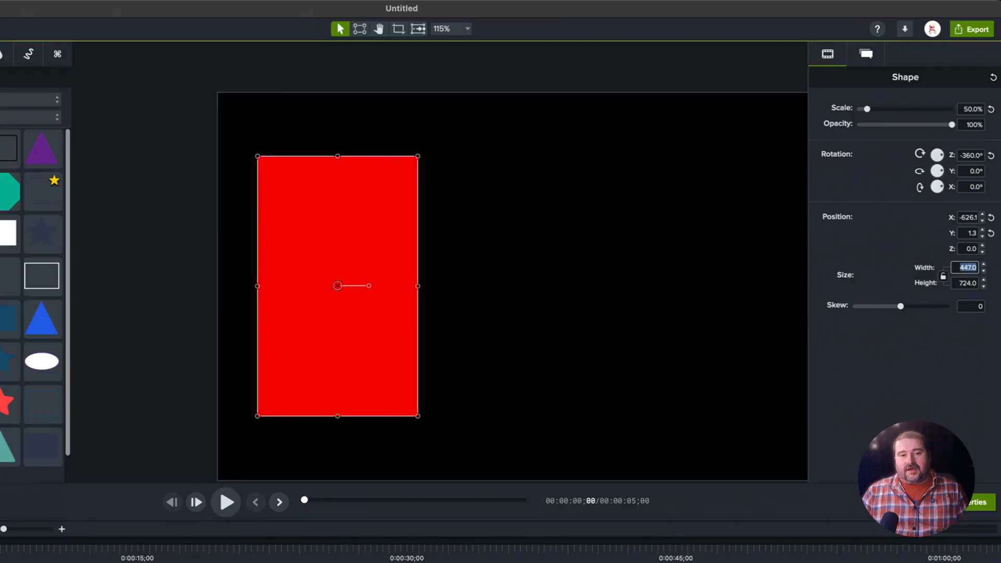
{"action": "key", "text": "Down"}
{"action": "key", "text": "Down"}
{"action": "key", "text": "Down"}
{"action": "key", "text": "Down"}
{"action": "key", "text": "Down"}
{"action": "key", "text": "Down"}
{"action": "key", "text": "Down"}
{"action": "key", "text": "Down"}
{"action": "key", "text": "Down"}
{"action": "key", "text": "Down"}
{"action": "key", "text": "Down"}
{"action": "key", "text": "Down"}
{"action": "key", "text": "Down"}
{"action": "key", "text": "Down"}
{"action": "key", "text": "Down"}
{"action": "key", "text": "Down"}
{"action": "key", "text": "Down"}
{"action": "key", "text": "Down"}
{"action": "key", "text": "Down"}
{"action": "key", "text": "Down"}
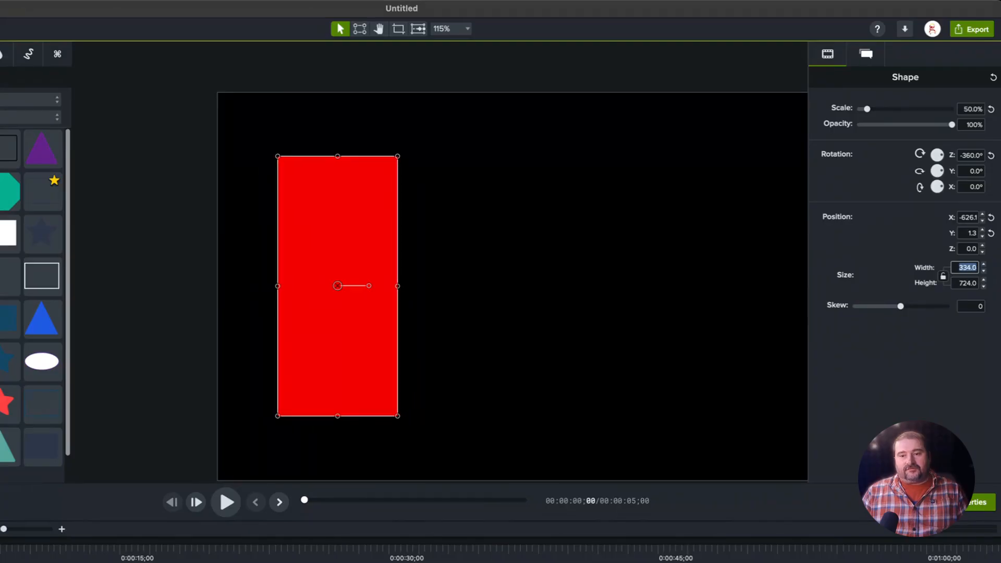
{"action": "key", "text": "Up"}
{"action": "key", "text": "Up"}
{"action": "key", "text": "Up"}
{"action": "key", "text": "Up"}
{"action": "key", "text": "Up"}
{"action": "key", "text": "Up"}
{"action": "key", "text": "Up"}
{"action": "key", "text": "Up"}
{"action": "key", "text": "Up"}
{"action": "key", "text": "Up"}
{"action": "key", "text": "Up"}
{"action": "key", "text": "Up"}
{"action": "key", "text": "Up"}
{"action": "key", "text": "Up"}
{"action": "key", "text": "Up"}
{"action": "key", "text": "Up"}
{"action": "key", "text": "Up"}
{"action": "key", "text": "Up"}
{"action": "key", "text": "Up"}
{"action": "key", "text": "Up"}
{"action": "key", "text": "Down"}
{"action": "key", "text": "Down"}
{"action": "key", "text": "Down"}
{"action": "key", "text": "Down"}
{"action": "key", "text": "Down"}
{"action": "key", "text": "Down"}
{"action": "key", "text": "Down"}
{"action": "key", "text": "Down"}
{"action": "key", "text": "Down"}
{"action": "key", "text": "Down"}
{"action": "key", "text": "Down"}
{"action": "key", "text": "Down"}
{"action": "key", "text": "Down"}
{"action": "key", "text": "Down"}
{"action": "key", "text": "Down"}
{"action": "key", "text": "Down"}
{"action": "key", "text": "Down"}
{"action": "key", "text": "Down"}
{"action": "key", "text": "Down"}
{"action": "key", "text": "Down"}
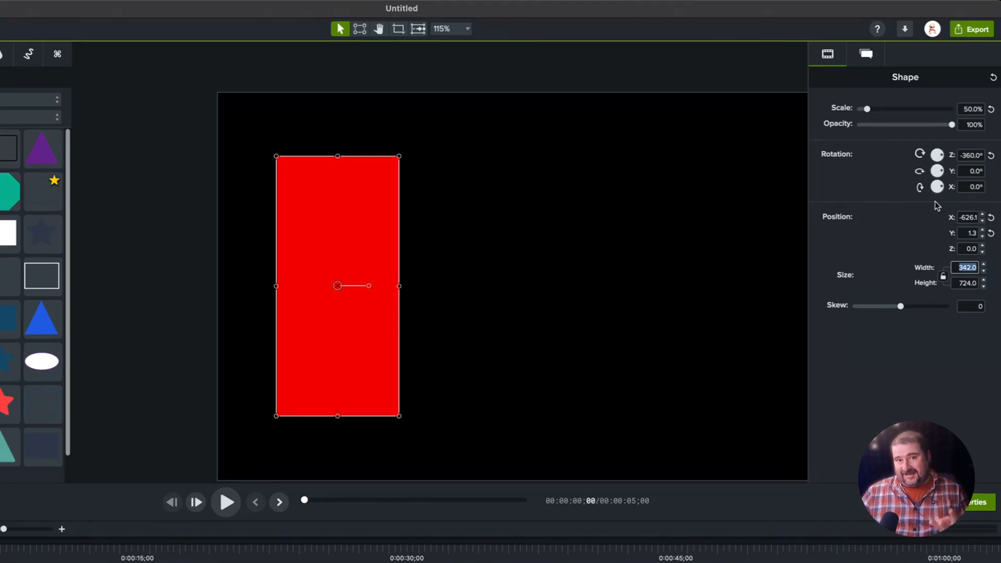
Move the red bar horizontally toward the middle of the canvas, to an X position of -100.1
{"action": "left_click_drag", "start_coordinate": [358, 330], "coordinate": [547, 330]}
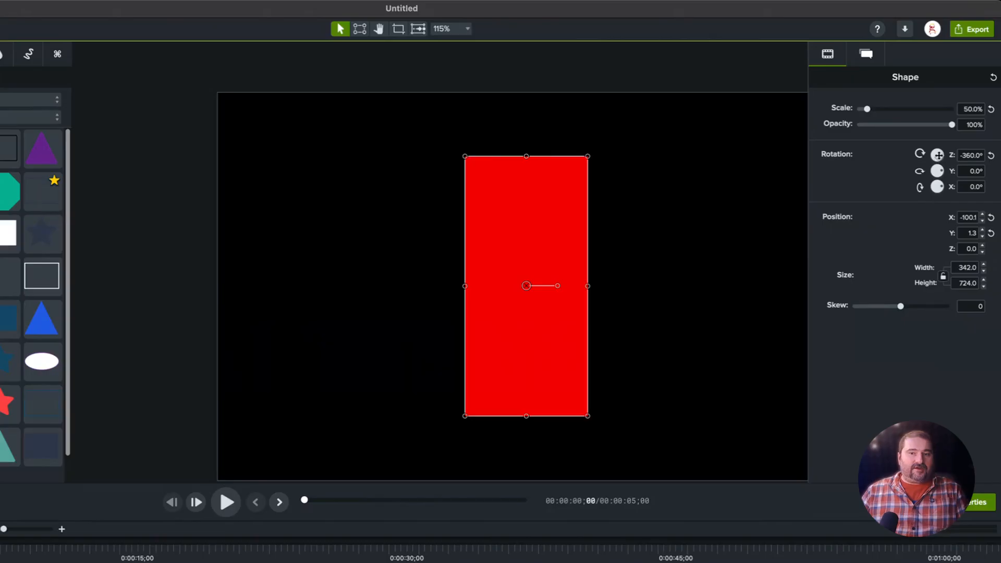
Rotate the red bar about the Z axis to -315°, and reset its Z rotation to the default
{"action": "left_click_drag", "start_coordinate": [942, 165], "coordinate": [966, 187]}
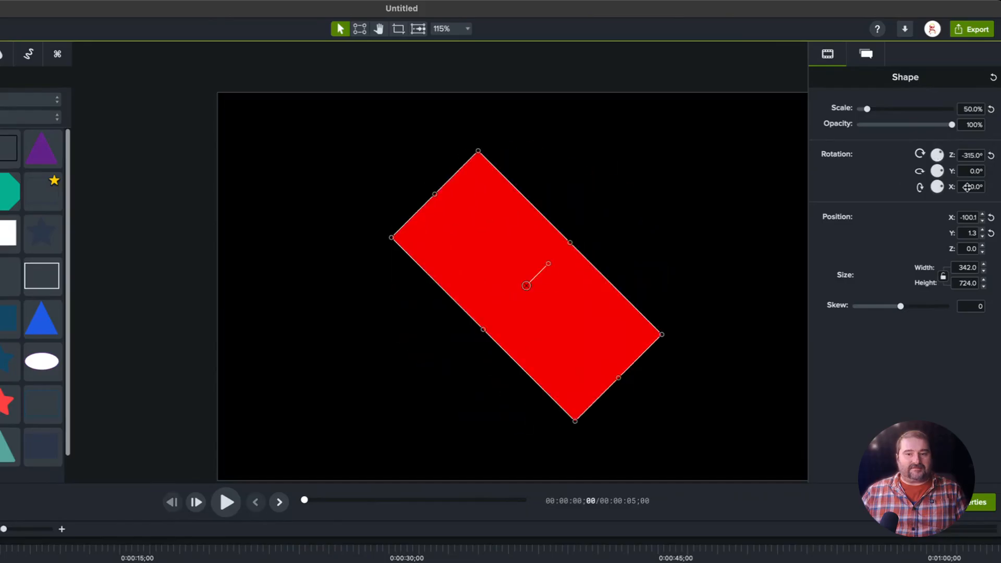
{"action": "left_click", "coordinate": [992, 156]}
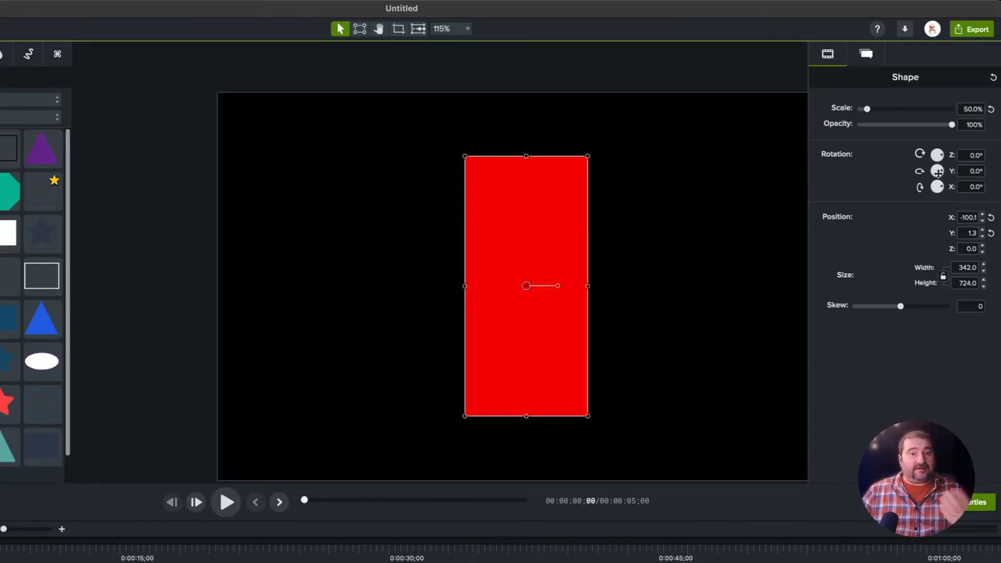
Rotate the red bar about the Y axis to -180° and try out its rotation about the X axis
{"action": "left_click_drag", "start_coordinate": [939, 173], "coordinate": [828, 186]}
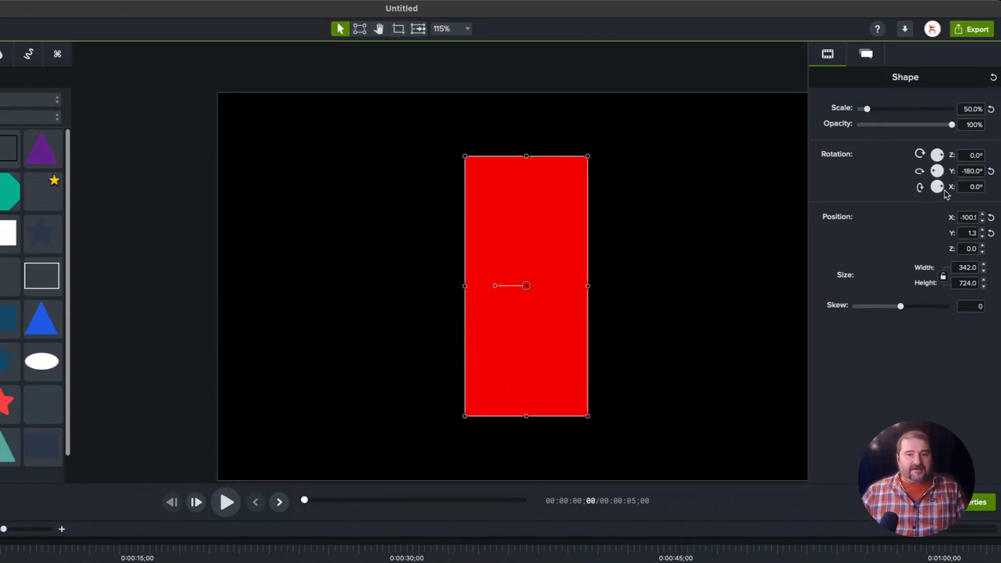
{"action": "mouse_move", "coordinate": [935, 191]}
{"action": "left_mouse_down"}
{"action": "mouse_move", "coordinate": [883, 199]}
{"action": "mouse_move", "coordinate": [931, 209]}
{"action": "left_mouse_up"}
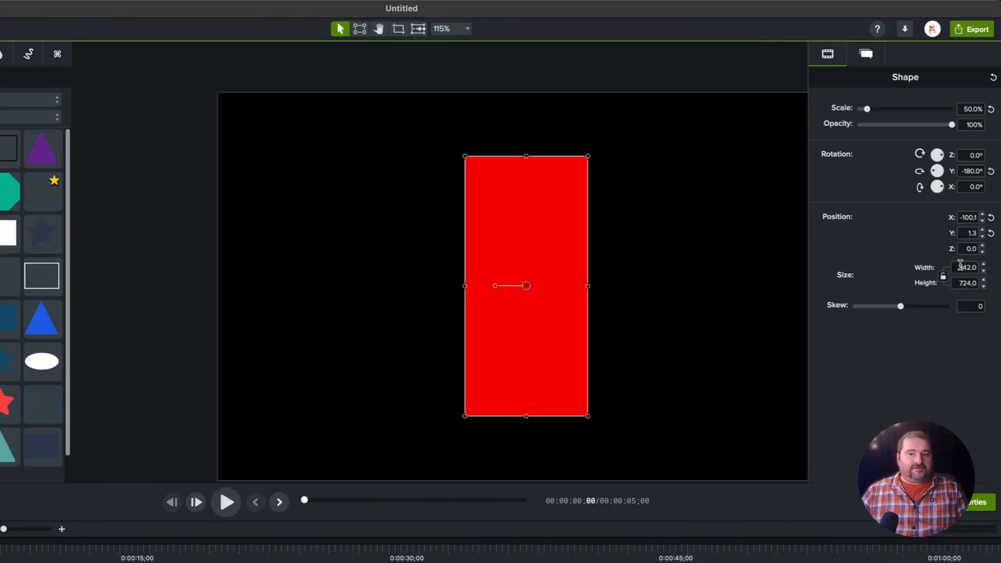
Shift the red bar horizontally by stepping its X position value up and down, ending at -0.1
{"action": "left_click", "coordinate": [969, 218]}
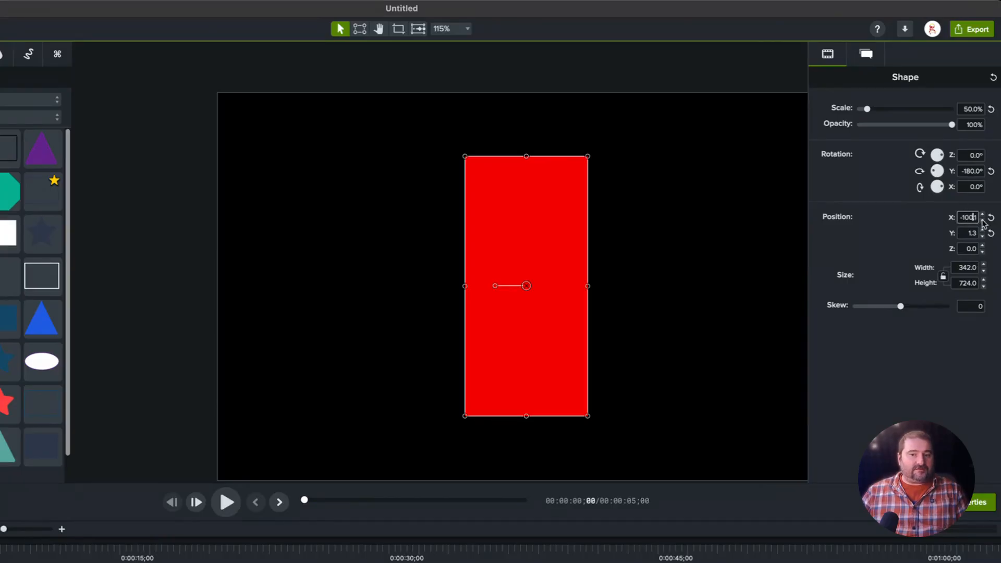
{"action": "key", "text": "Up"}
{"action": "key", "text": "Up"}
{"action": "key", "text": "Up"}
{"action": "key", "text": "Up"}
{"action": "key", "text": "Up"}
{"action": "key", "text": "Up"}
{"action": "key", "text": "Up"}
{"action": "key", "text": "Up"}
{"action": "key", "text": "Up"}
{"action": "key", "text": "Up"}
{"action": "key", "text": "Up"}
{"action": "key", "text": "Up"}
{"action": "key", "text": "Up"}
{"action": "key", "text": "Up"}
{"action": "key", "text": "Up"}
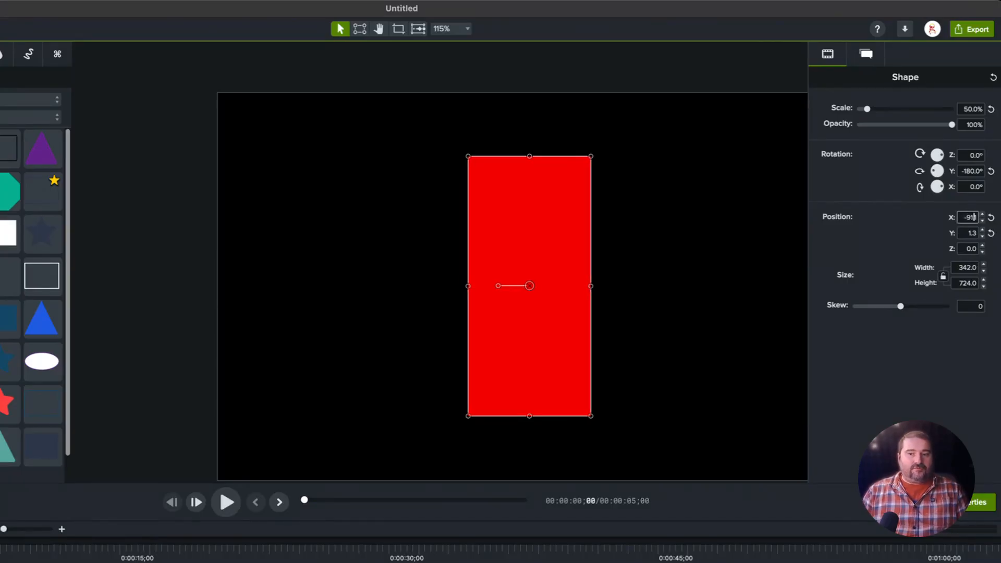
{"action": "key", "text": "Up"}
{"action": "key", "text": "Up"}
{"action": "key", "text": "Up"}
{"action": "key", "text": "Up"}
{"action": "key", "text": "Up"}
{"action": "key", "text": "Up"}
{"action": "key", "text": "Up"}
{"action": "key", "text": "Up"}
{"action": "key", "text": "Up"}
{"action": "key", "text": "Up"}
{"action": "key", "text": "Up"}
{"action": "key", "text": "Up"}
{"action": "key", "text": "Up"}
{"action": "key", "text": "Up"}
{"action": "key", "text": "Up"}
{"action": "key", "text": "Up"}
{"action": "key", "text": "Up"}
{"action": "key", "text": "Up"}
{"action": "key", "text": "Up"}
{"action": "key", "text": "Up"}
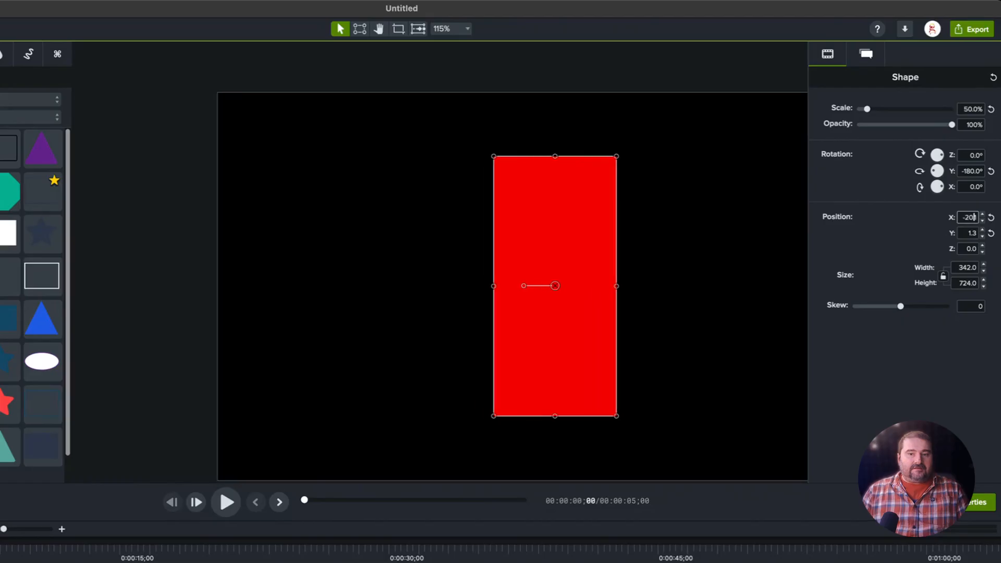
{"action": "key", "text": "Up"}
{"action": "key", "text": "Up"}
{"action": "key", "text": "Up"}
{"action": "key", "text": "Up"}
{"action": "key", "text": "Up"}
{"action": "key", "text": "Up"}
{"action": "key", "text": "Up"}
{"action": "key", "text": "Up"}
{"action": "key", "text": "Up"}
{"action": "key", "text": "Up"}
{"action": "key", "text": "Down"}
{"action": "key", "text": "Down"}
{"action": "key", "text": "Down"}
{"action": "key", "text": "Down"}
{"action": "key", "text": "Down"}
{"action": "key", "text": "Down"}
{"action": "key", "text": "Down"}
{"action": "key", "text": "Down"}
{"action": "key", "text": "Down"}
{"action": "key", "text": "Down"}
{"action": "key", "text": "Down"}
{"action": "key", "text": "Down"}
{"action": "key", "text": "Down"}
{"action": "key", "text": "Down"}
{"action": "key", "text": "Down"}
{"action": "key", "text": "Down"}
{"action": "key", "text": "Down"}
{"action": "key", "text": "Down"}
{"action": "key", "text": "Down"}
{"action": "key", "text": "Down"}
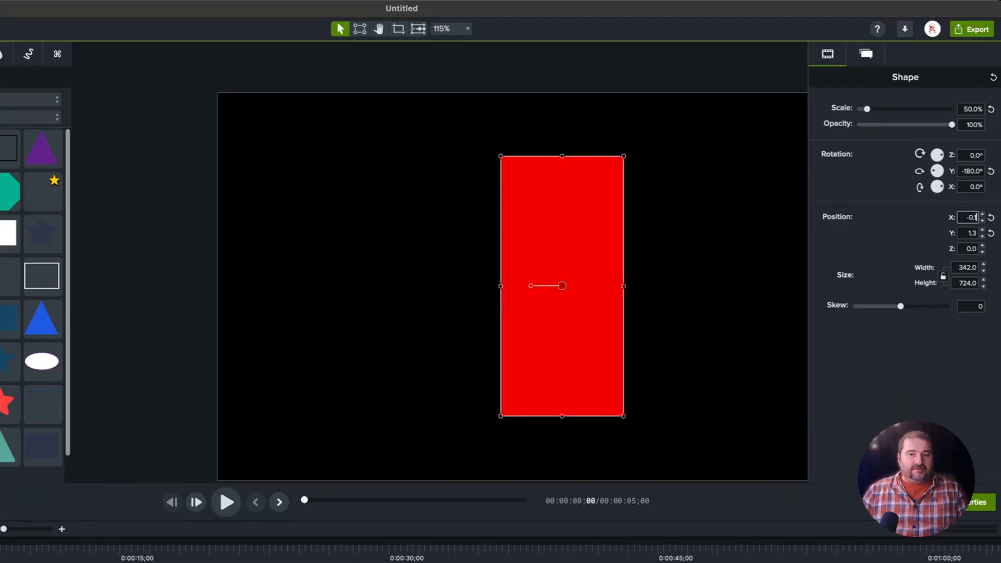
Shift the red bar left to an X position of -240.1 and back right to -130.1 by stepping the X value
{"action": "key", "text": "Down"}
{"action": "key", "text": "Down"}
{"action": "key", "text": "Down"}
{"action": "key", "text": "Down"}
{"action": "key", "text": "Down"}
{"action": "key", "text": "Down"}
{"action": "key", "text": "Down"}
{"action": "key", "text": "Down"}
{"action": "key", "text": "Down"}
{"action": "key", "text": "Down"}
{"action": "key", "text": "Down"}
{"action": "key", "text": "Down"}
{"action": "key", "text": "Down"}
{"action": "key", "text": "Down"}
{"action": "key", "text": "Down"}
{"action": "key", "text": "Down"}
{"action": "key", "text": "Down"}
{"action": "key", "text": "Down"}
{"action": "key", "text": "Down"}
{"action": "key", "text": "Down"}
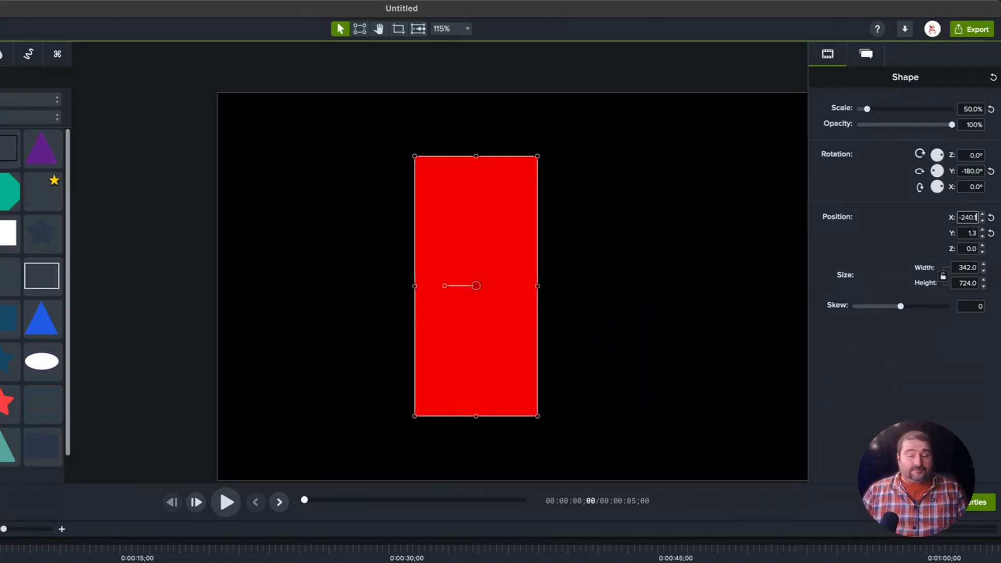
{"action": "key", "text": "Up"}
{"action": "key", "text": "Up"}
{"action": "key", "text": "Up"}
{"action": "key", "text": "Up"}
{"action": "key", "text": "Up"}
{"action": "key", "text": "Up"}
{"action": "key", "text": "Up"}
{"action": "key", "text": "Up"}
{"action": "key", "text": "Up"}
{"action": "key", "text": "Up"}
{"action": "key", "text": "Up"}
{"action": "key", "text": "Up"}
{"action": "key", "text": "Up"}
{"action": "key", "text": "Up"}
{"action": "key", "text": "Up"}
{"action": "key", "text": "Up"}
{"action": "key", "text": "Up"}
{"action": "key", "text": "Up"}
{"action": "key", "text": "Up"}
{"action": "key", "text": "Up"}
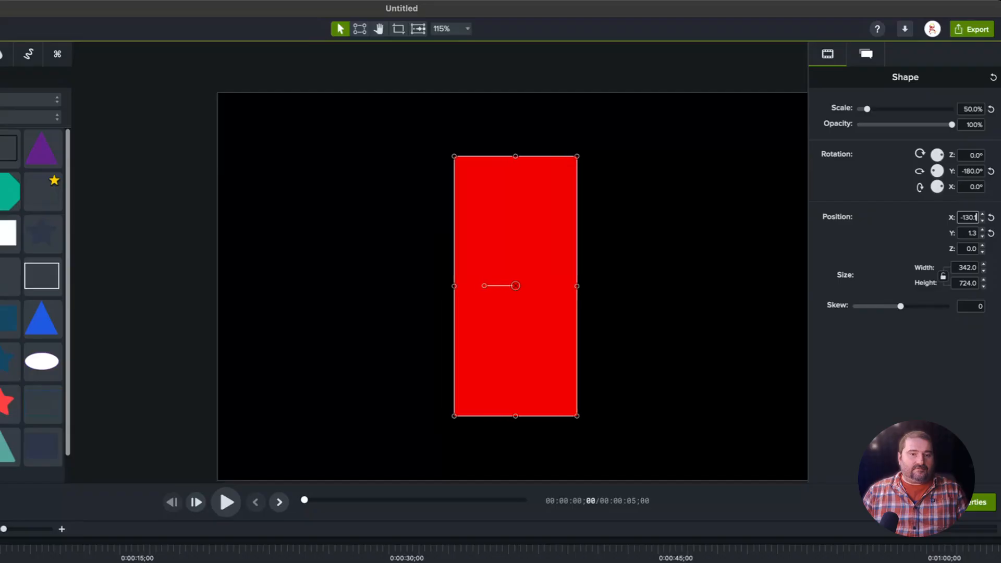
Open the red bar's Y position value for editing
{"action": "left_click", "coordinate": [971, 235]}
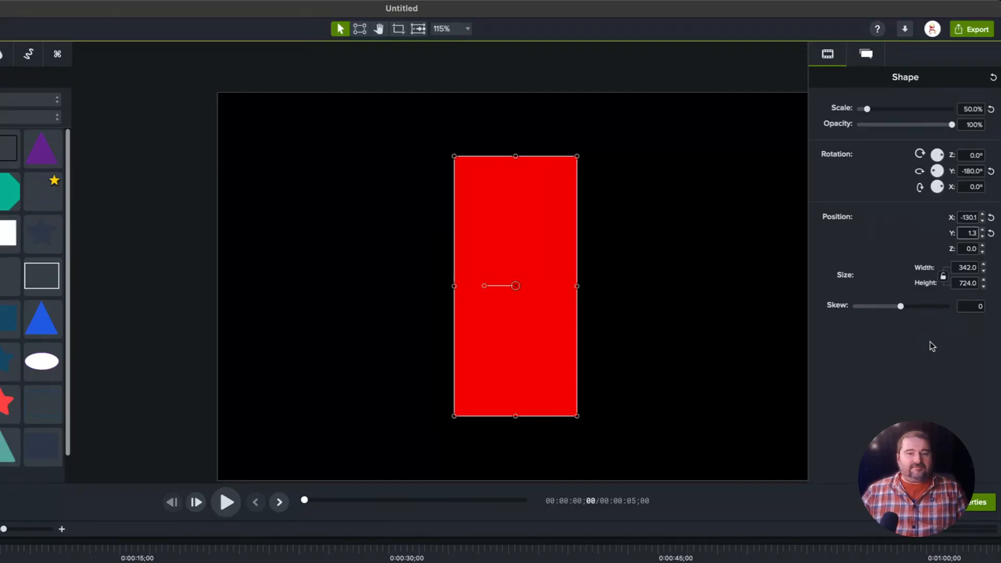